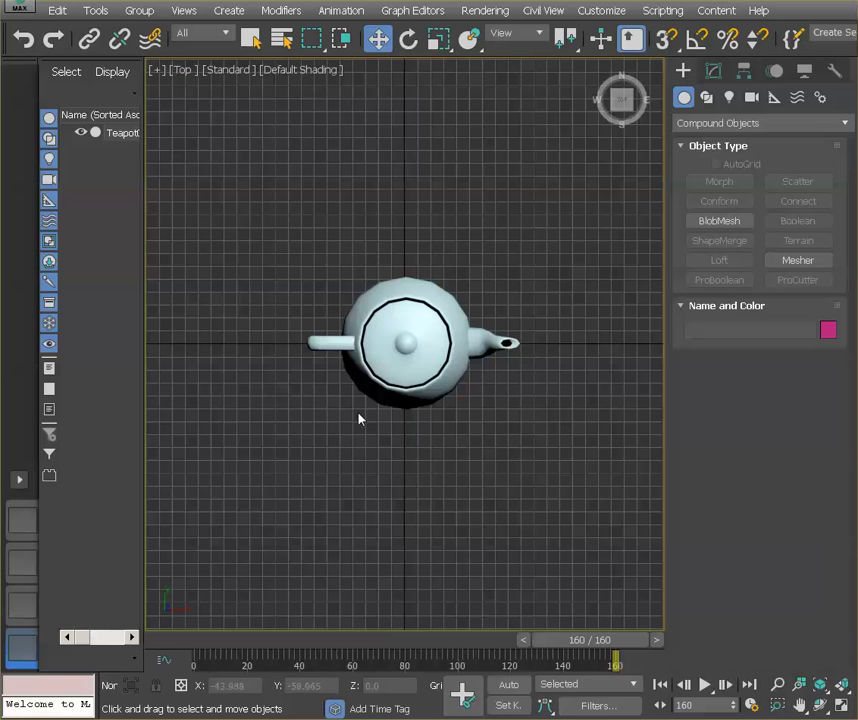
# Keep the Top view and move Teapot001 along X so it sits on the grid origin
pyautogui.click(182, 71)
pyautogui.click(209, 160)
pyautogui.click(408, 303)
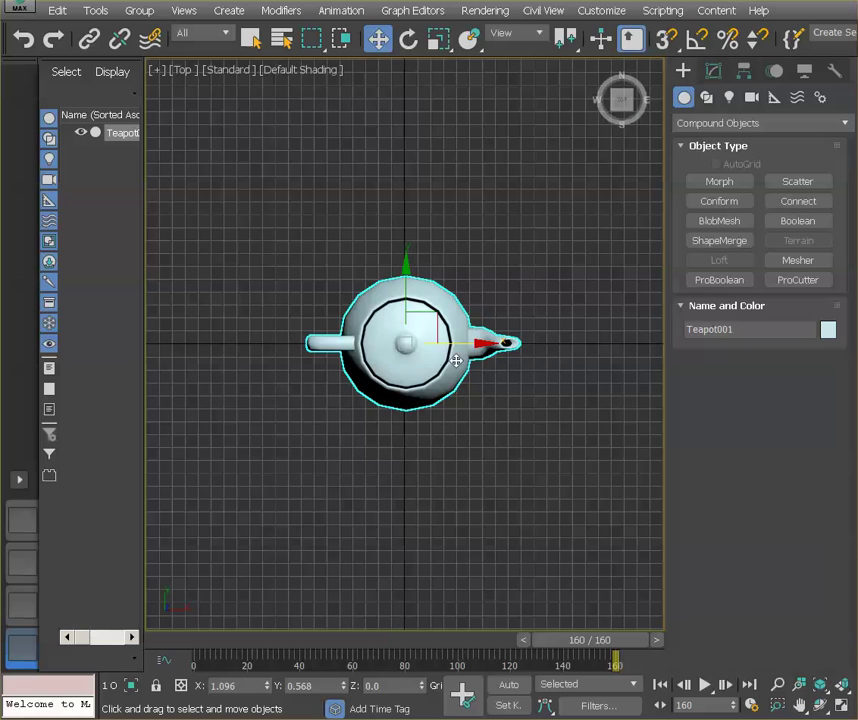
pyautogui.moveTo(490, 345)
pyautogui.mouseDown()
pyautogui.moveTo(452, 345)
pyautogui.moveTo(481, 345)
pyautogui.mouseUp()
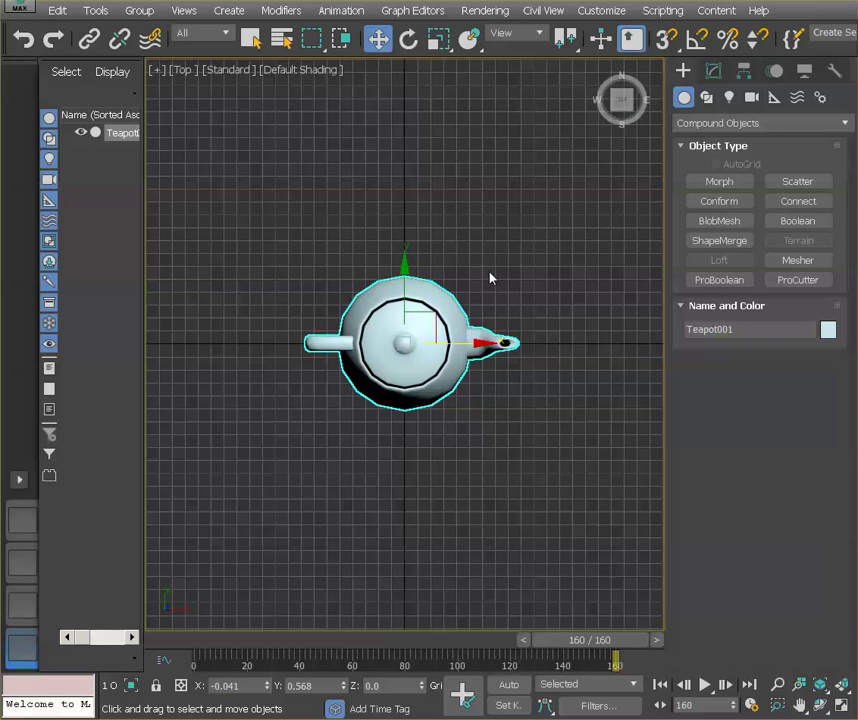
# From Shapes > Splines, draw Circle001 with a radius of about 159.893 centred on the teapot
pyautogui.click(846, 125)
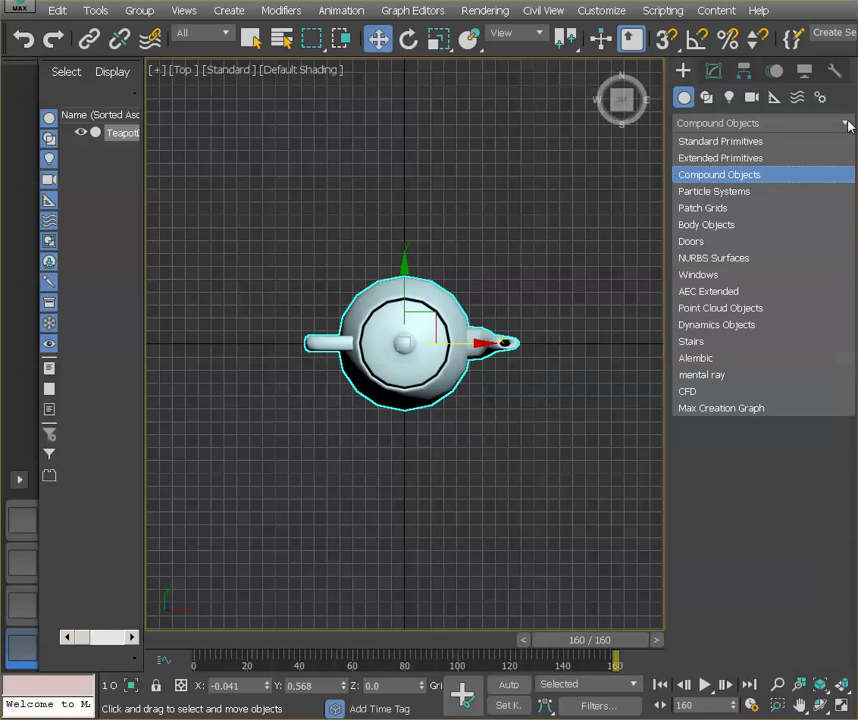
pyautogui.click(838, 127)
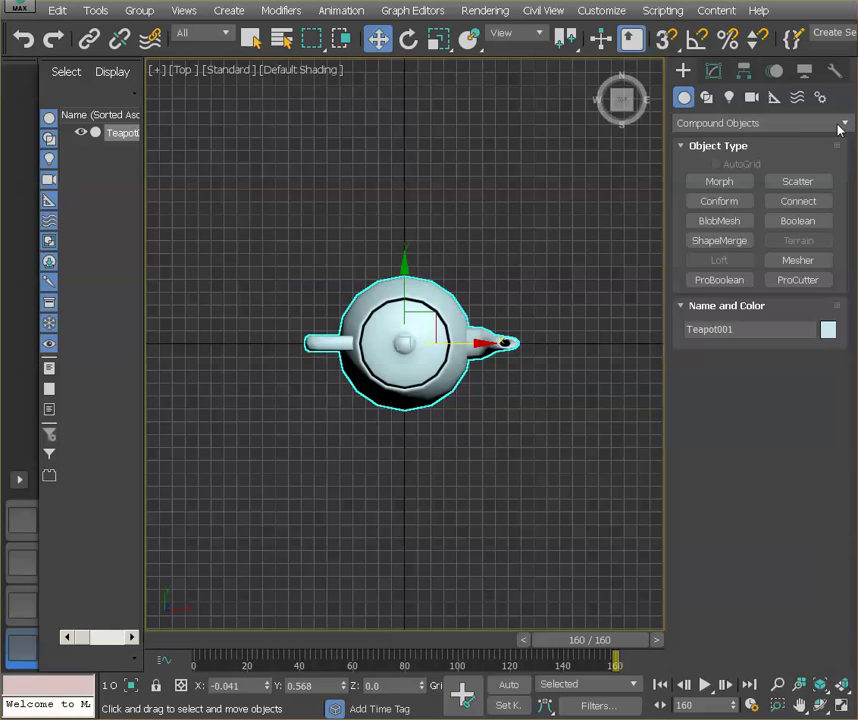
pyautogui.click(706, 97)
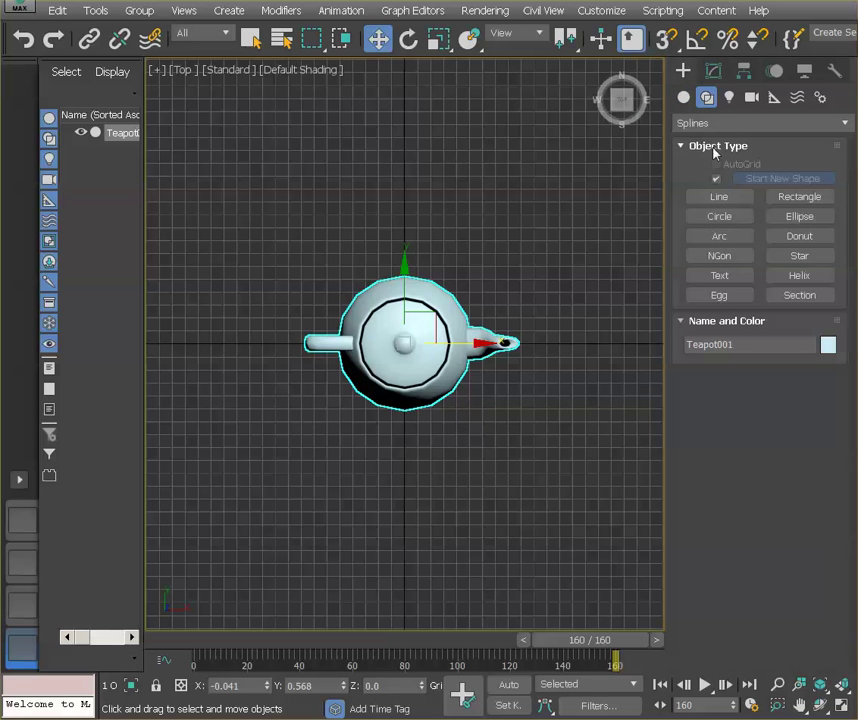
pyautogui.click(709, 220)
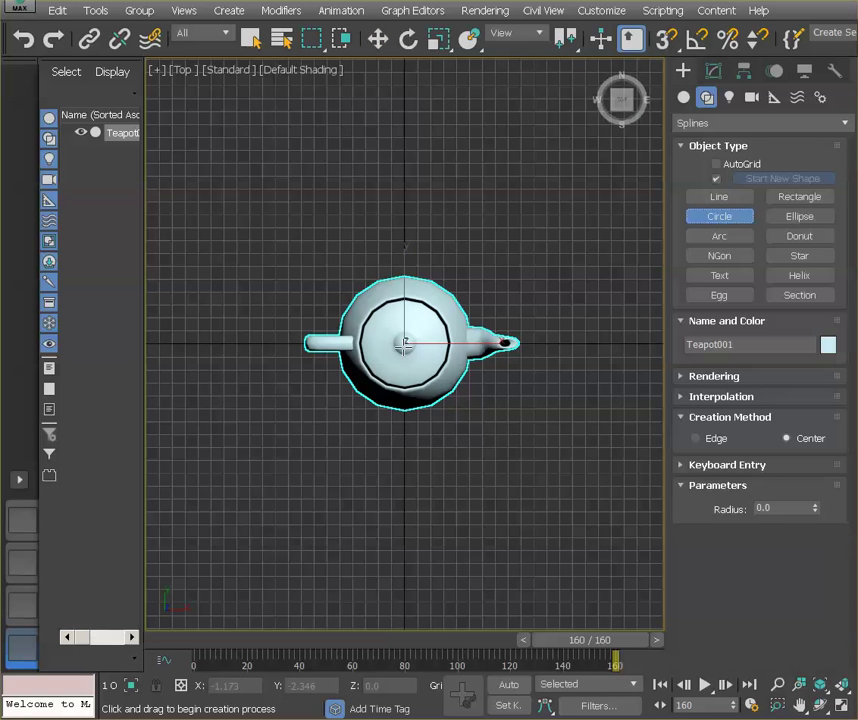
pyautogui.moveTo(404, 345); pyautogui.dragTo(594, 429)
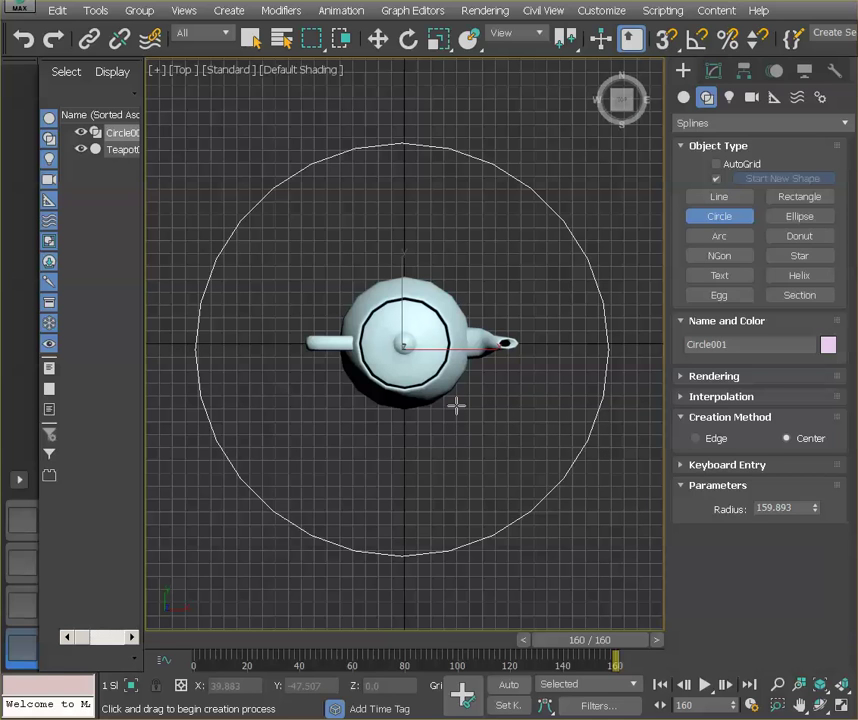
# Switch to Perspective, orbit to an angled view, and zoom and pan onto the teapot
pyautogui.click(185, 72)
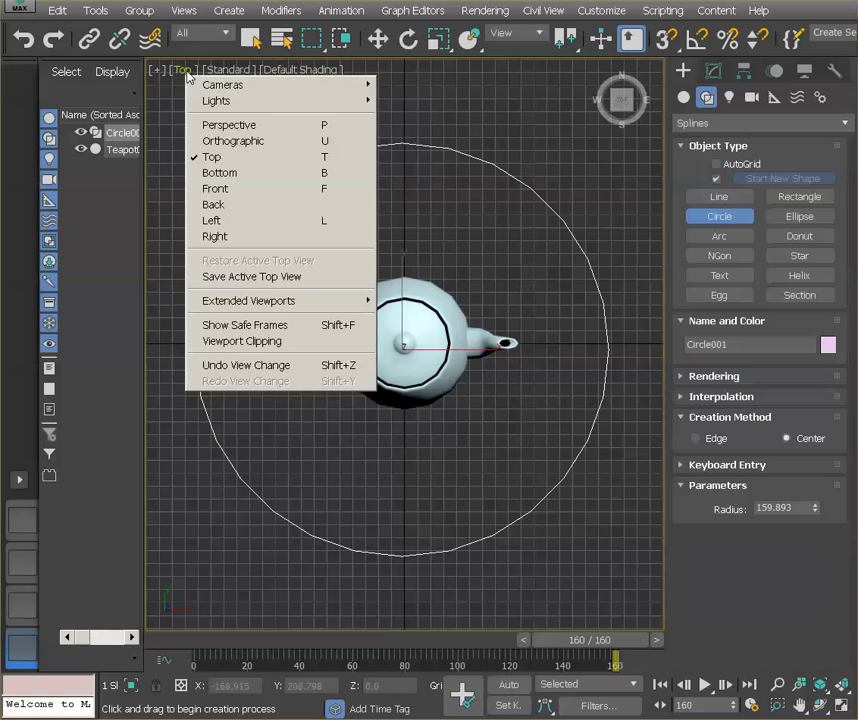
pyautogui.click(203, 125)
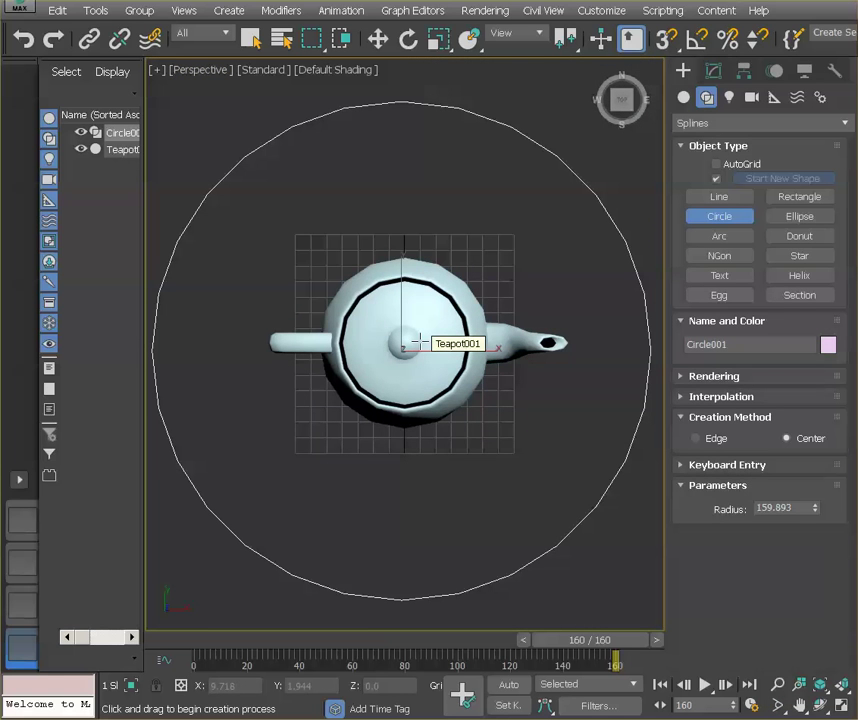
pyautogui.hotkey('ctrl', 'r')
pyautogui.moveTo(421, 394); pyautogui.dragTo(418, 274)
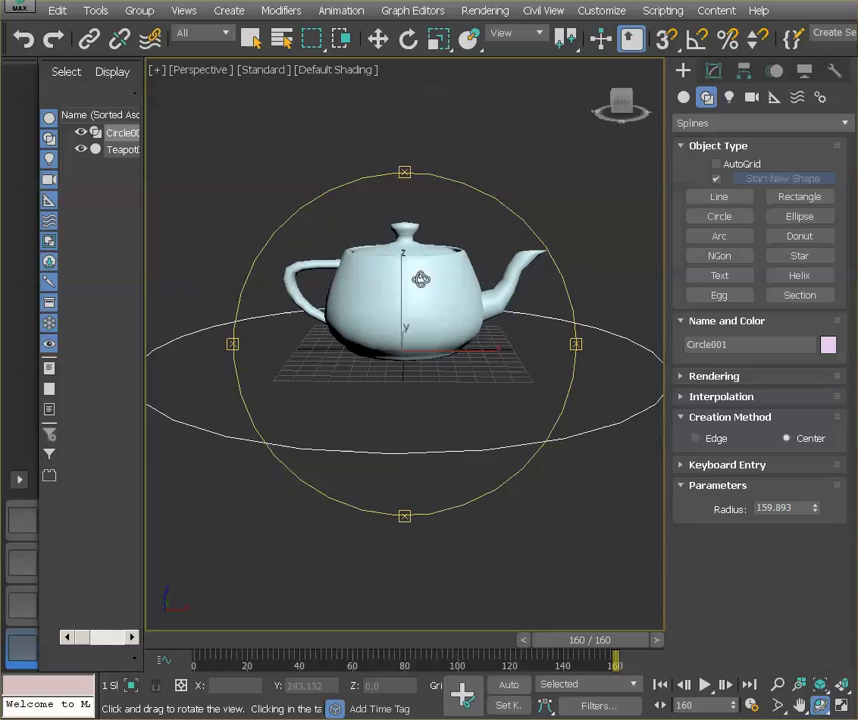
pyautogui.rightClick(419, 280)
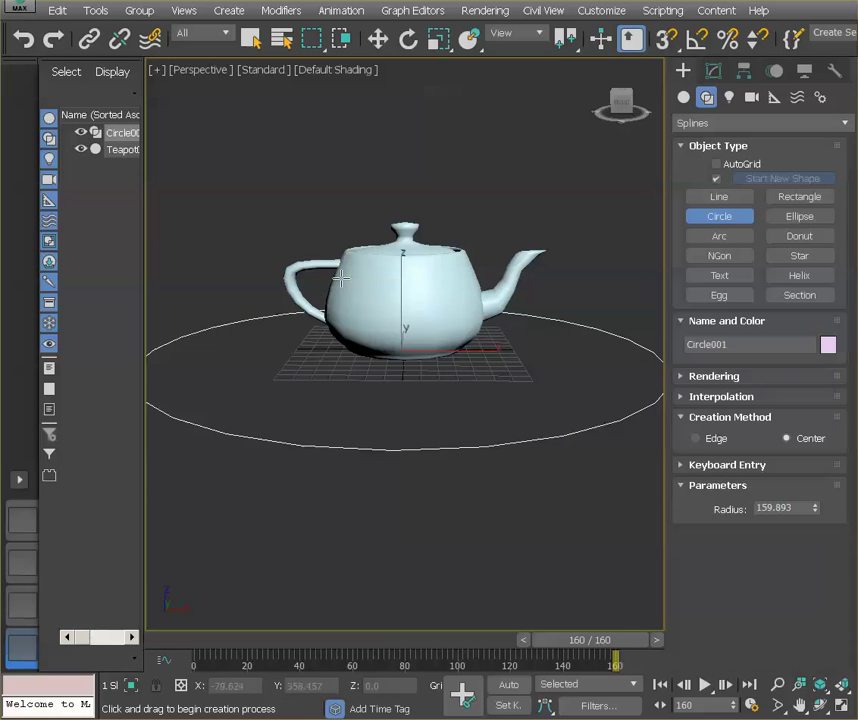
pyautogui.scroll(5, 509, 299)
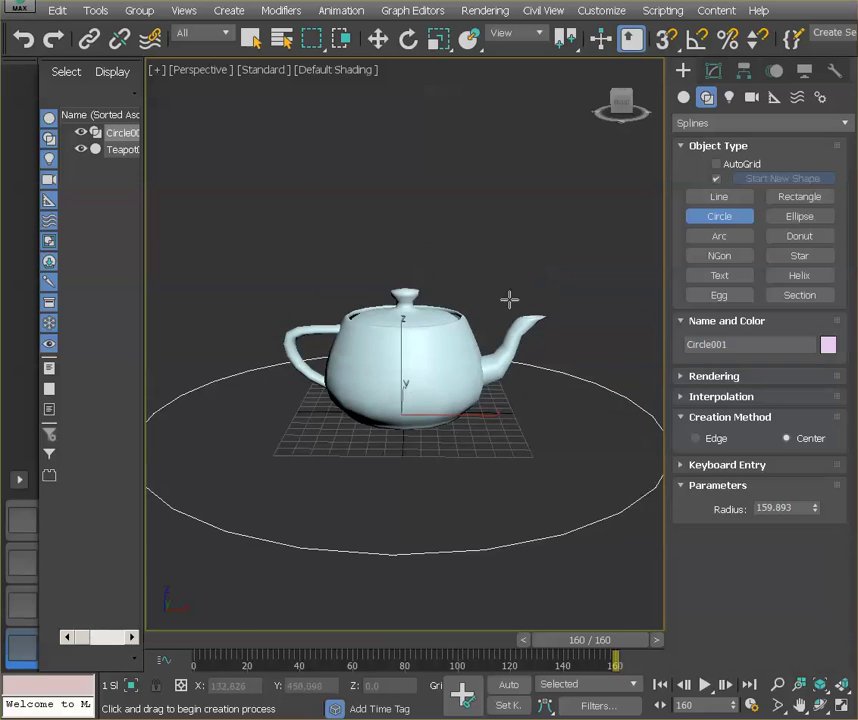
pyautogui.moveTo(396, 377); pyautogui.dragTo(496, 303, button='middle')
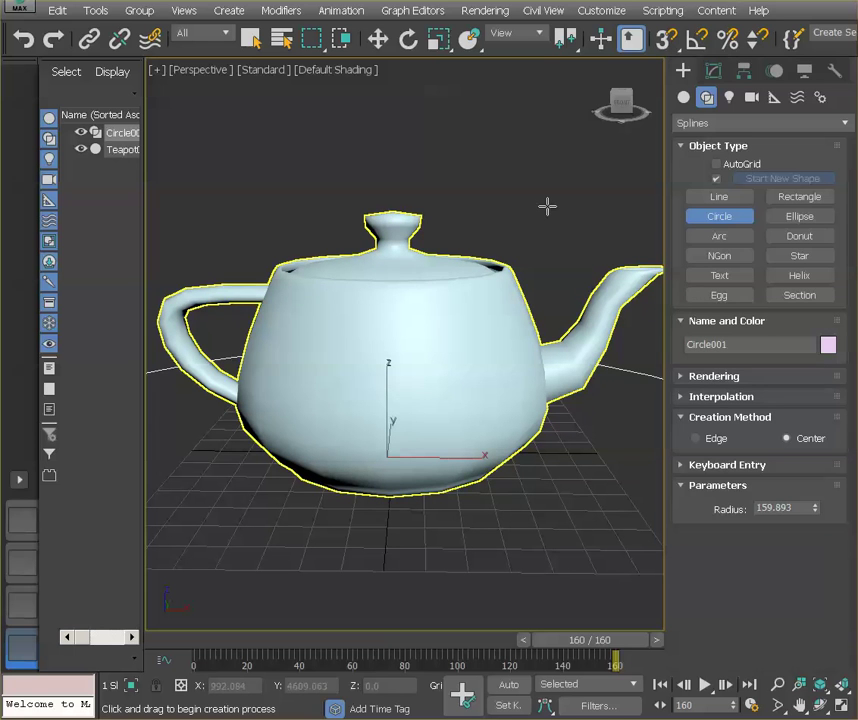
# Create Cylinder001, a flat Standard Primitive cylinder (radius 103.064, height 3.46), under the teapot
pyautogui.click(683, 97)
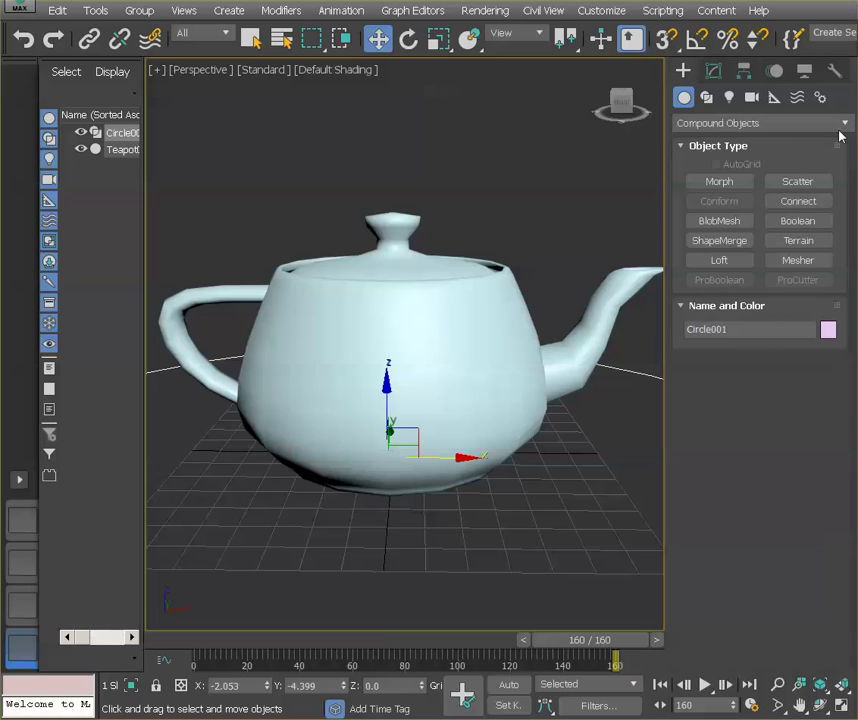
pyautogui.click(840, 124)
pyautogui.click(827, 142)
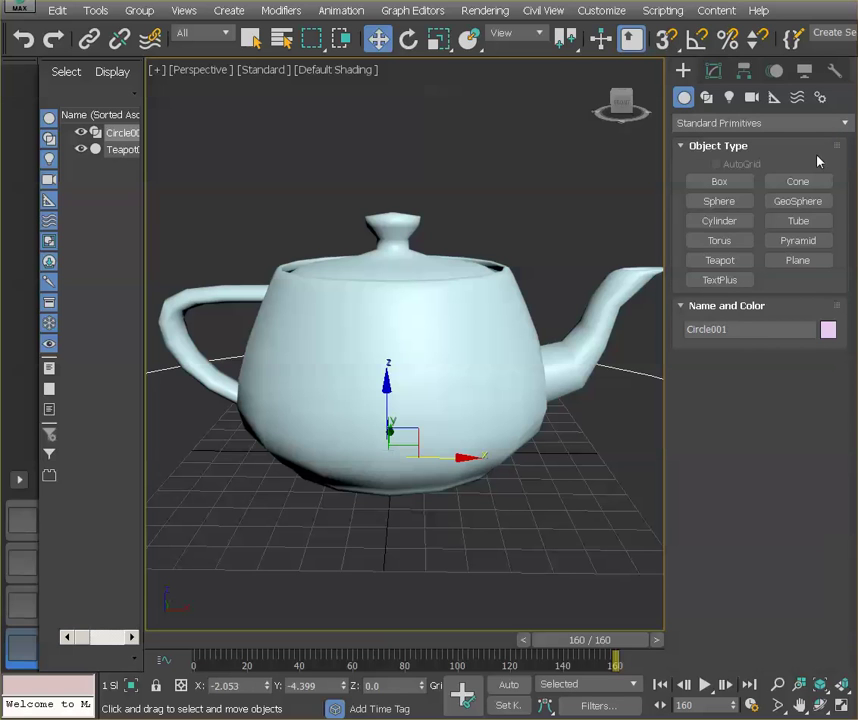
pyautogui.click(717, 221)
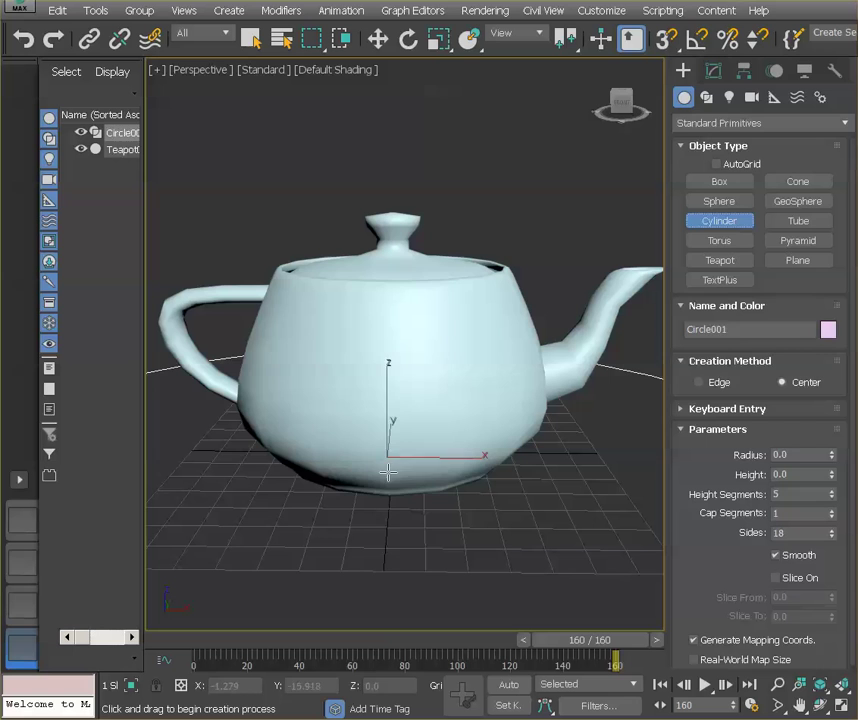
pyautogui.moveTo(389, 471); pyautogui.dragTo(718, 641)
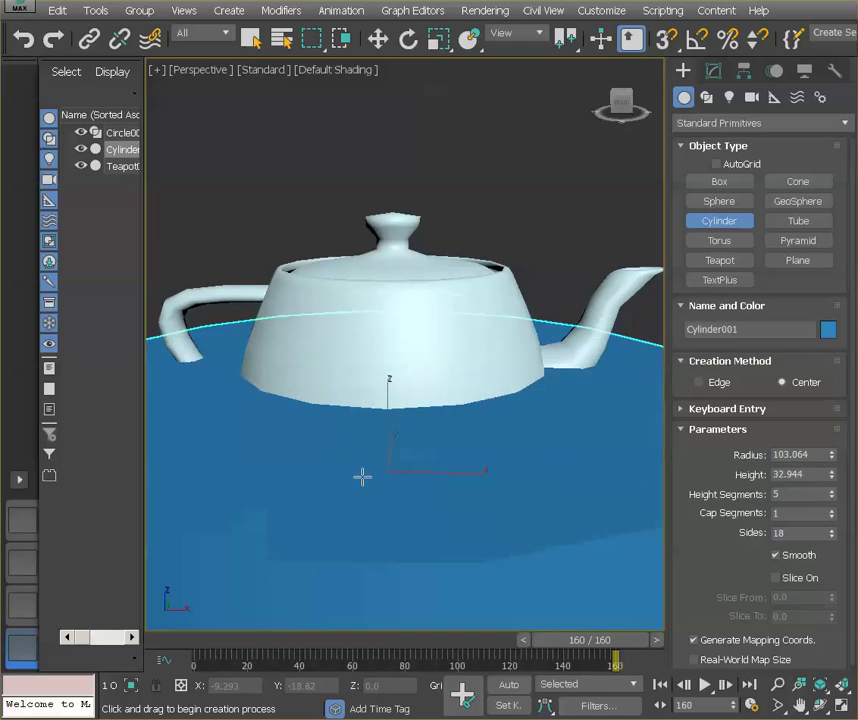
pyautogui.click(394, 623)
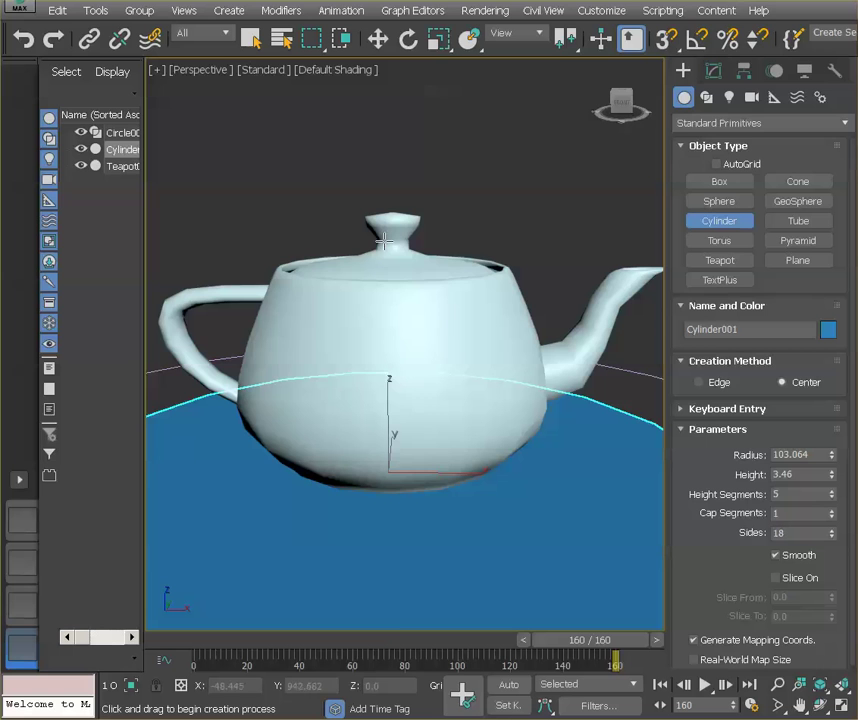
# In the Top view, move the cylinder to centre it beneath the teapot
pyautogui.click(212, 72)
pyautogui.click(225, 162)
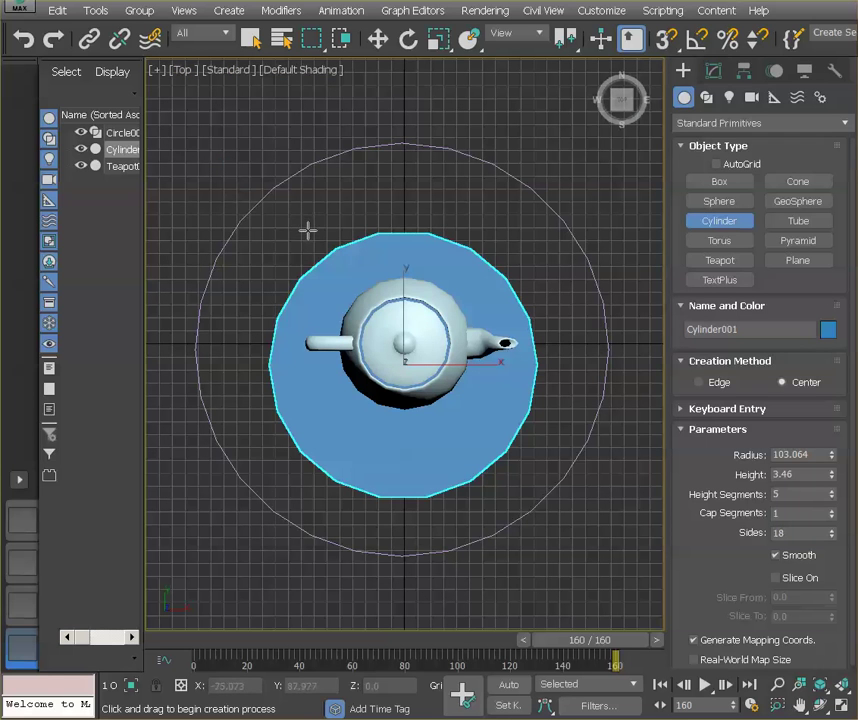
pyautogui.click(378, 40)
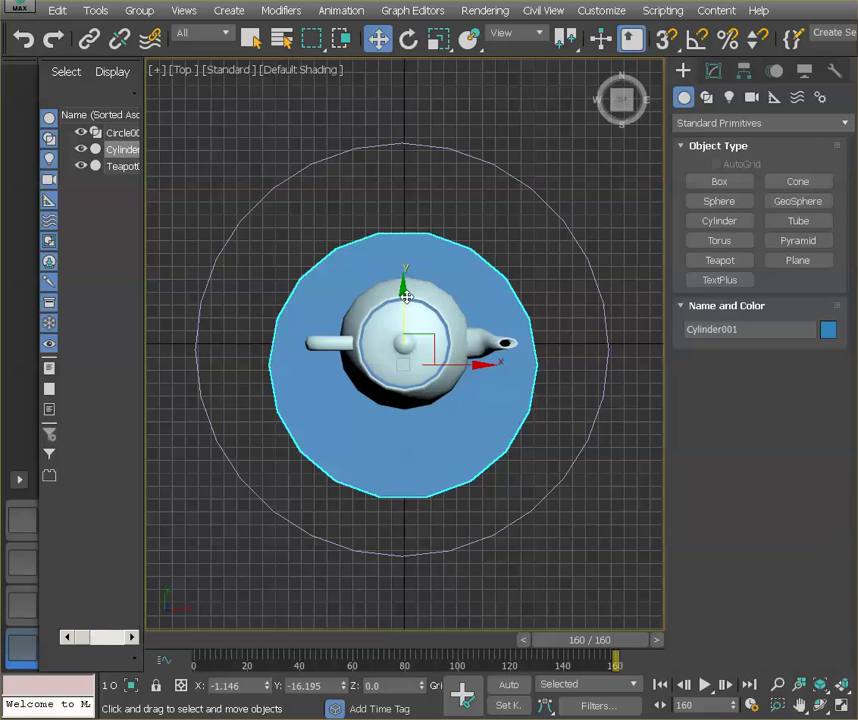
pyautogui.moveTo(405, 291); pyautogui.dragTo(405, 268)
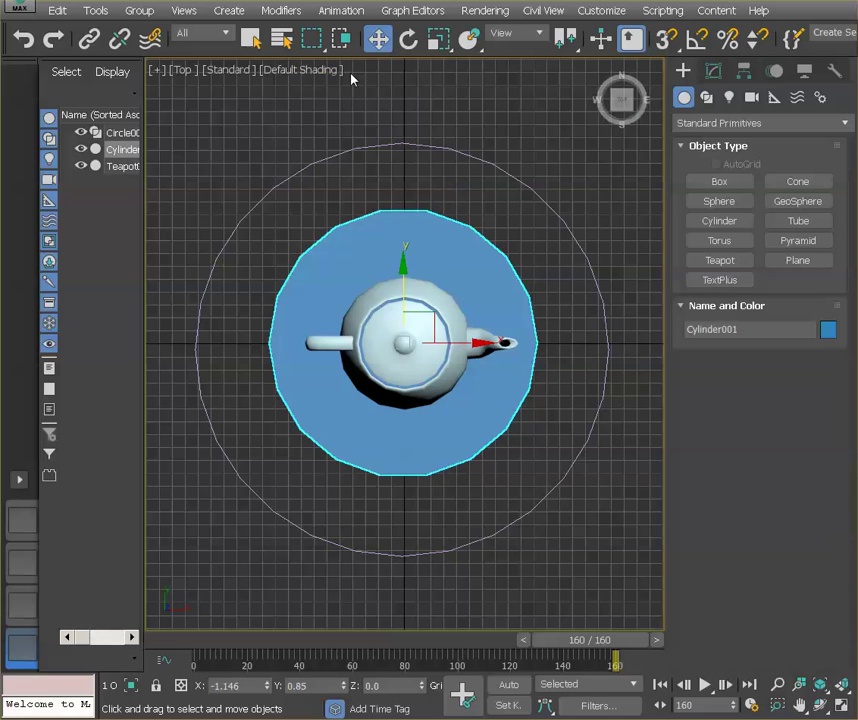
# Place target camera Camera001 near the circle's edge with its target on the teapot
pyautogui.click(226, 12)
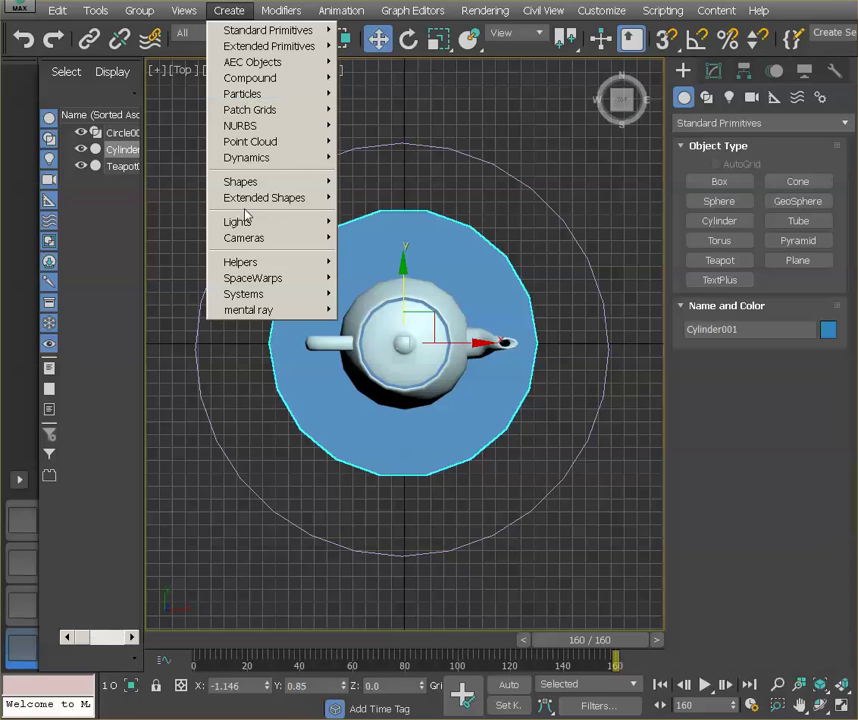
pyautogui.moveTo(262, 238)
pyautogui.click(395, 240)
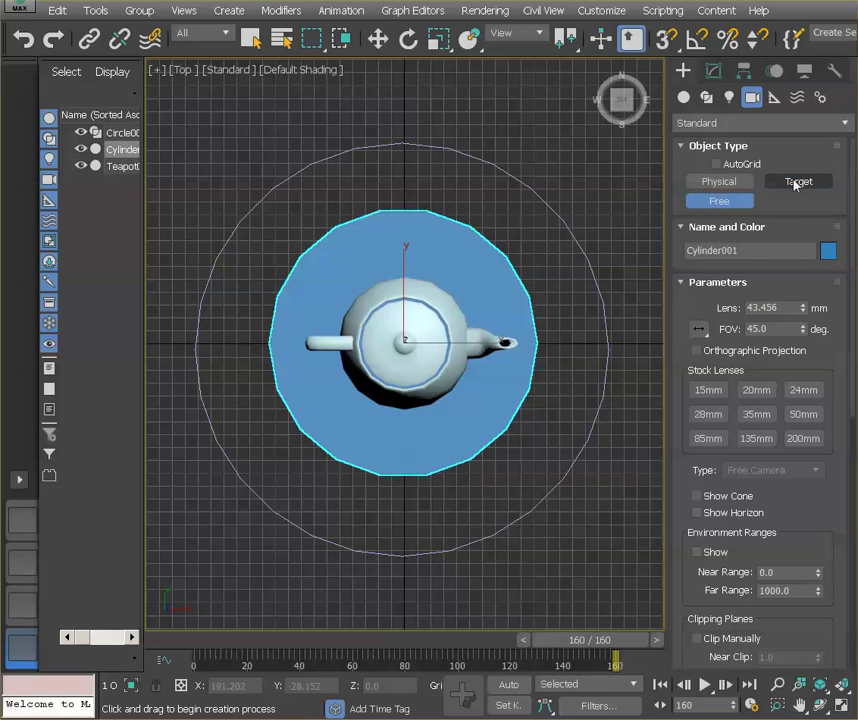
pyautogui.click(797, 182)
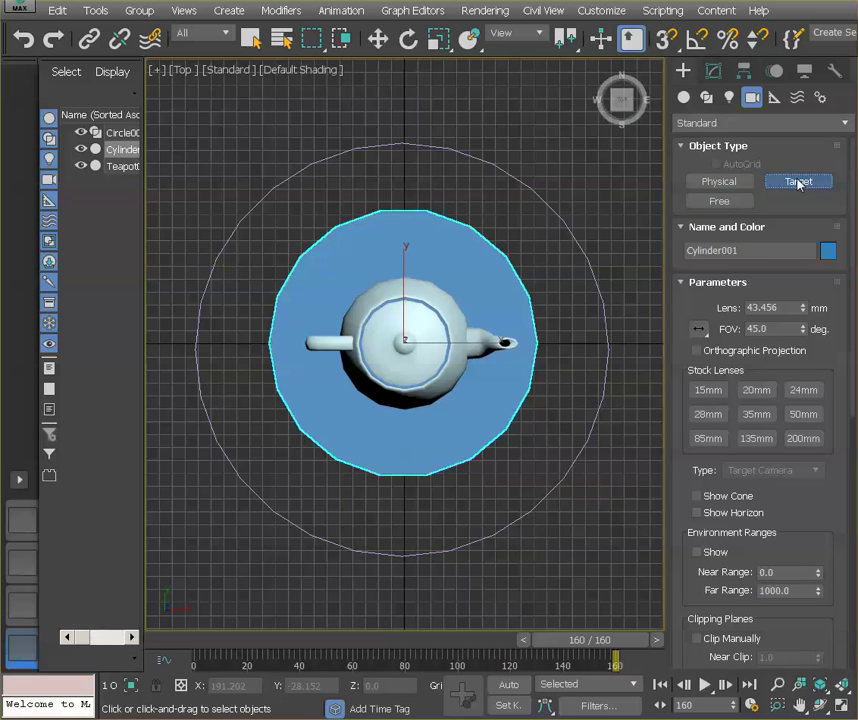
pyautogui.moveTo(563, 465); pyautogui.dragTo(401, 340)
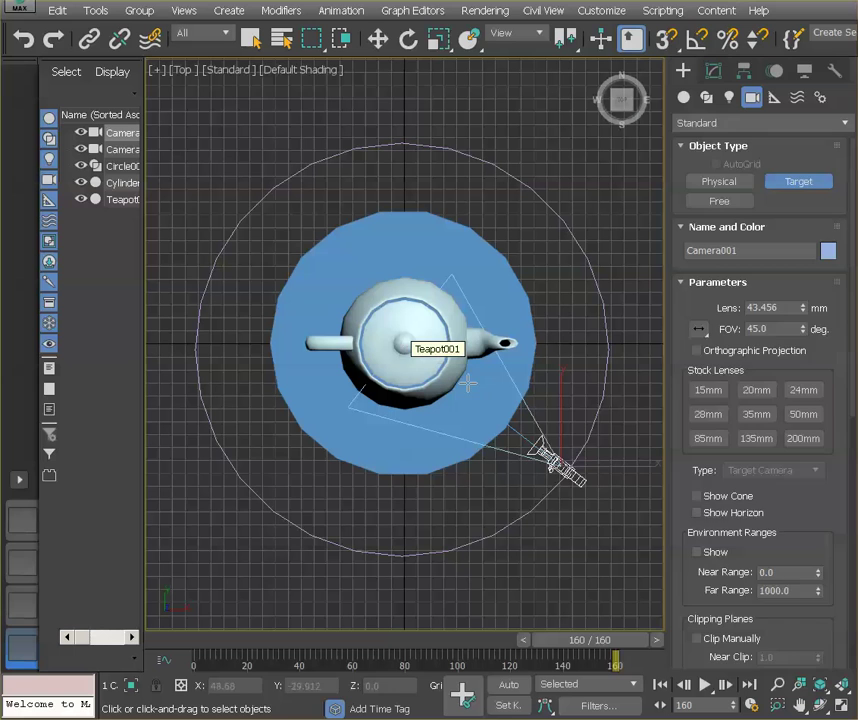
pyautogui.press('w')
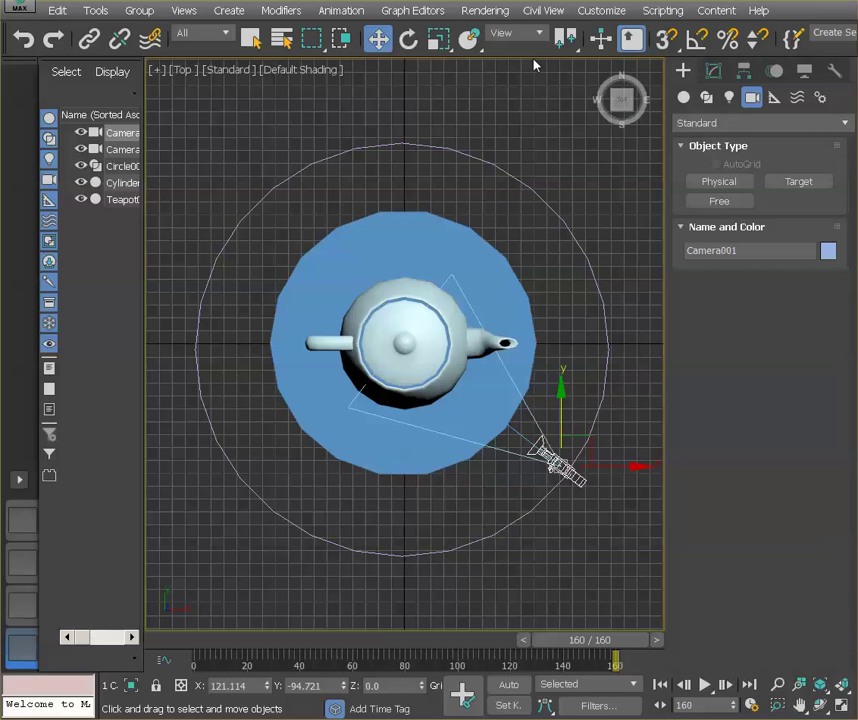
# Constrain Camera001 to the Circle001 path and play the 160-frame orbit
pyautogui.click(341, 11)
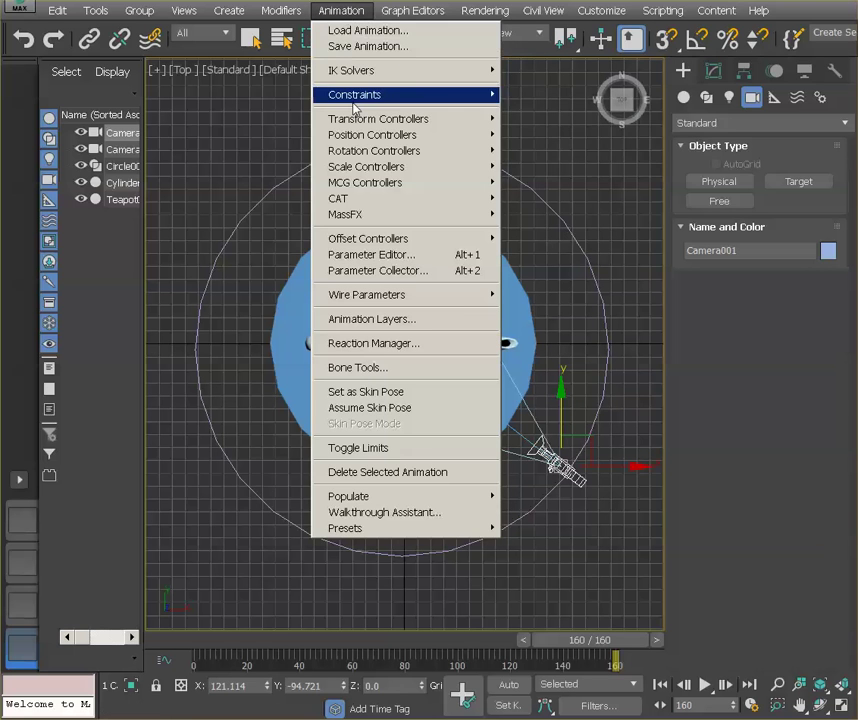
pyautogui.moveTo(355, 98)
pyautogui.click(589, 138)
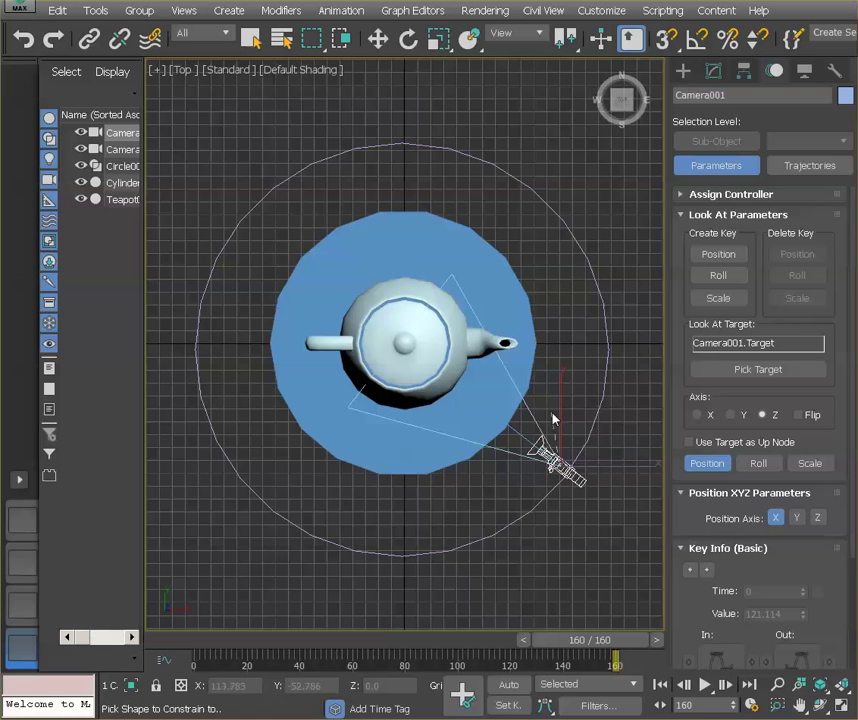
pyautogui.click(585, 254)
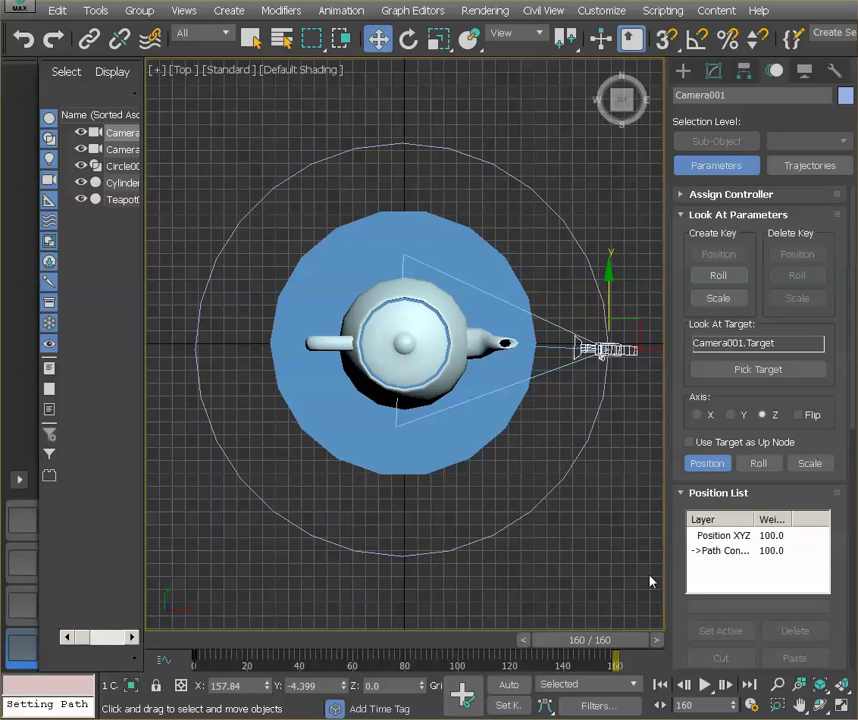
pyautogui.click(703, 685)
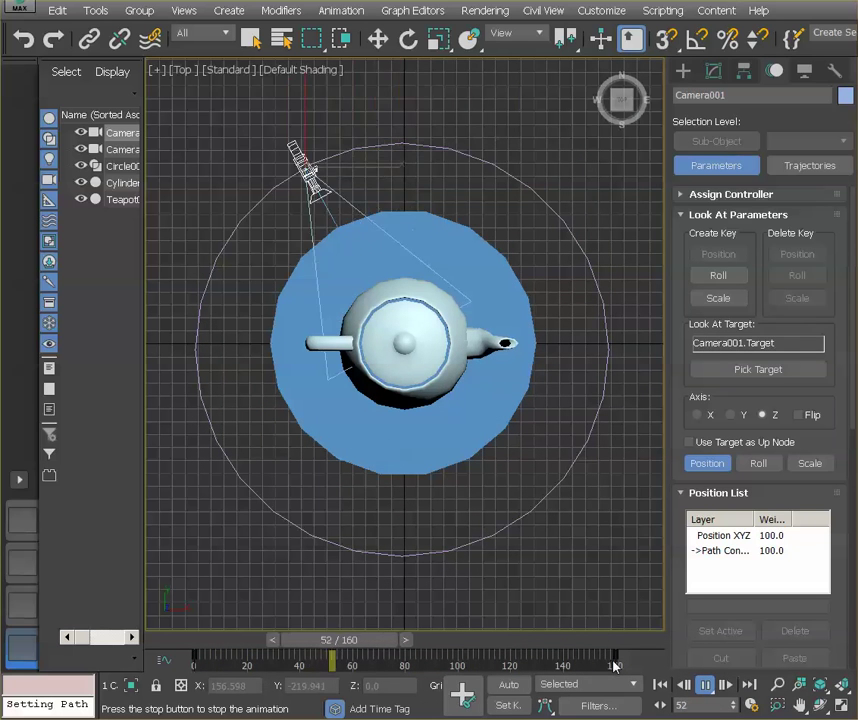
# Drag the orbit's end key from frame 160 to frame 121 and replay the preview
pyautogui.click(705, 685)
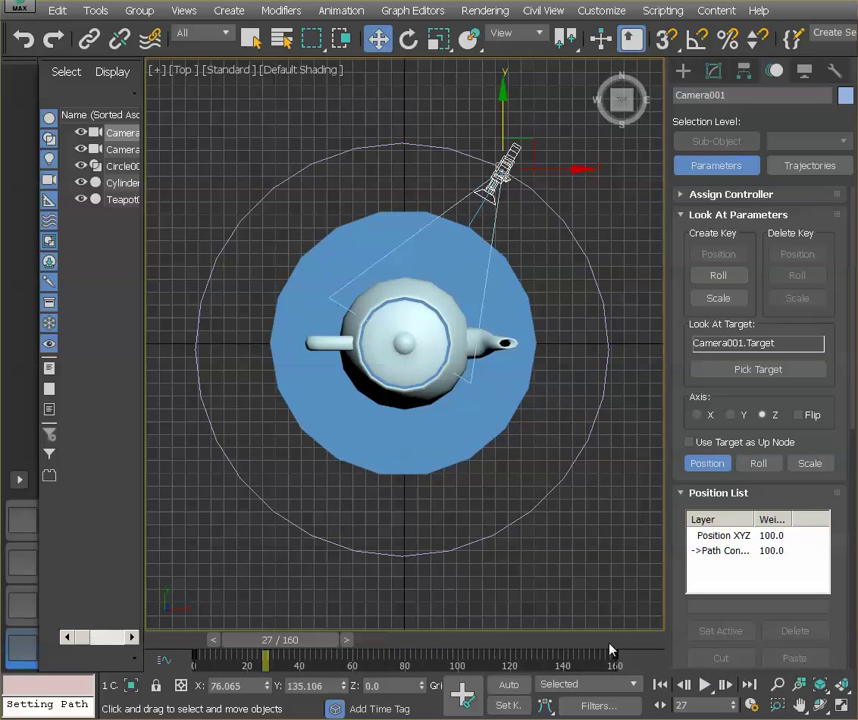
pyautogui.moveTo(612, 655); pyautogui.dragTo(373, 655)
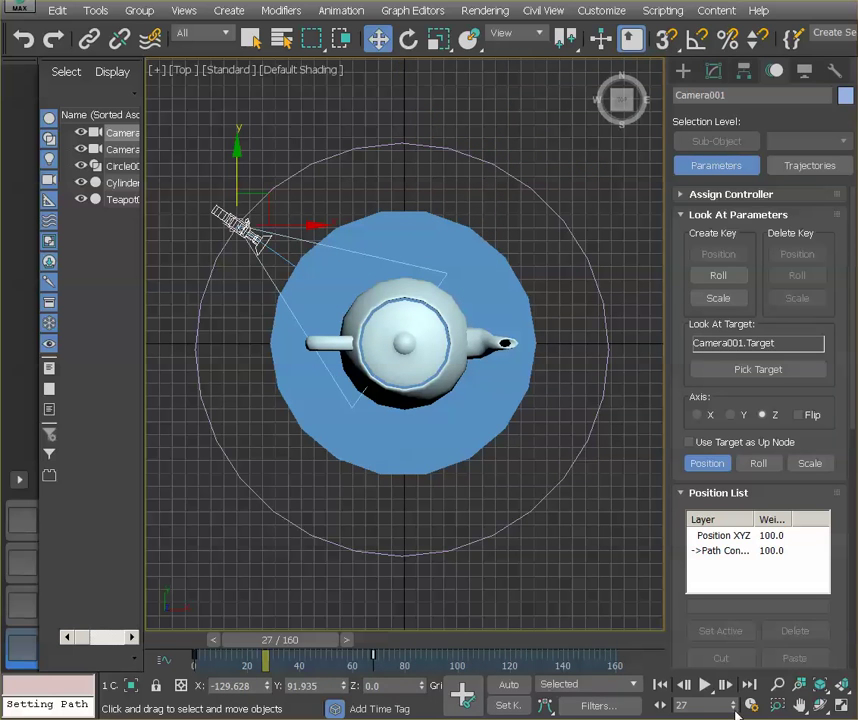
pyautogui.click(705, 685)
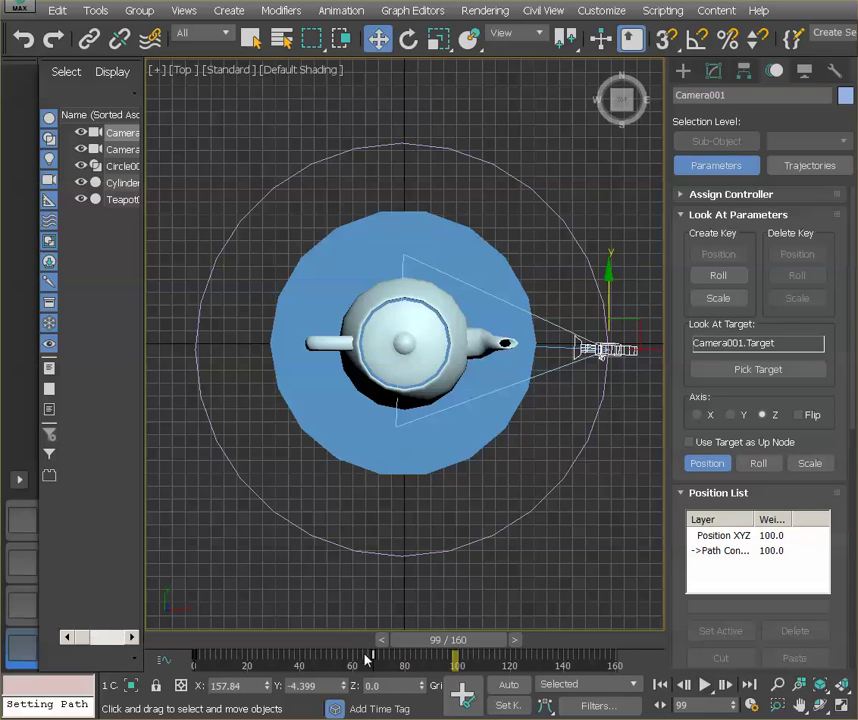
pyautogui.click(23, 39)
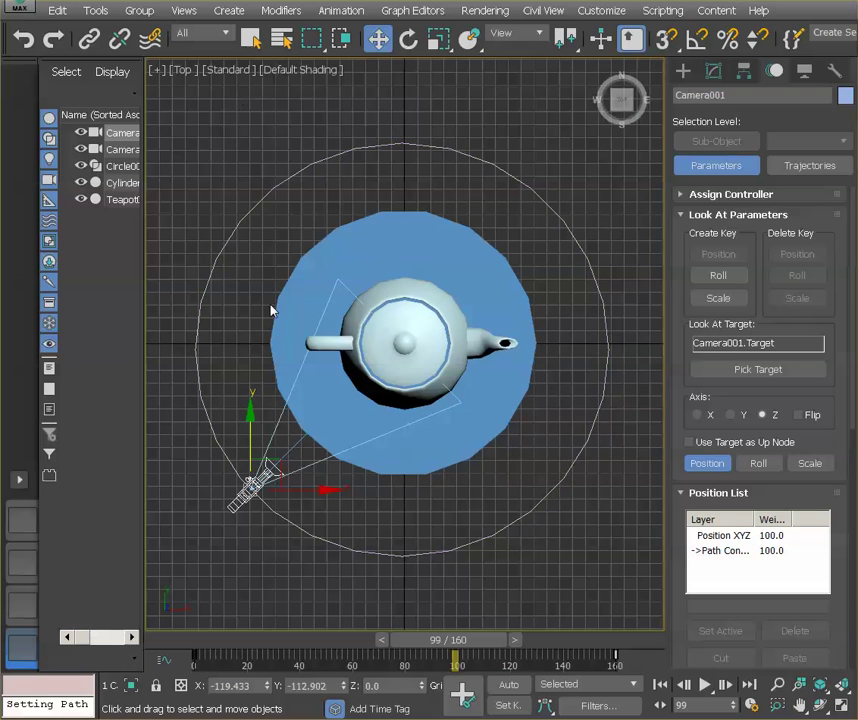
# Show the Camera001 view in the viewport and play the orbit, stopping at frame 126
pyautogui.click(182, 70)
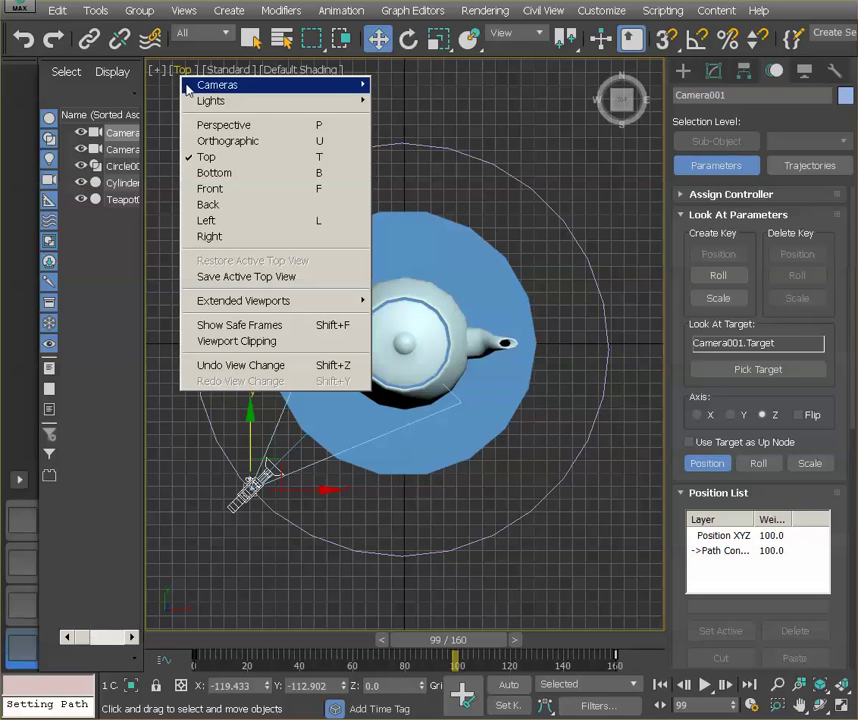
pyautogui.moveTo(188, 90)
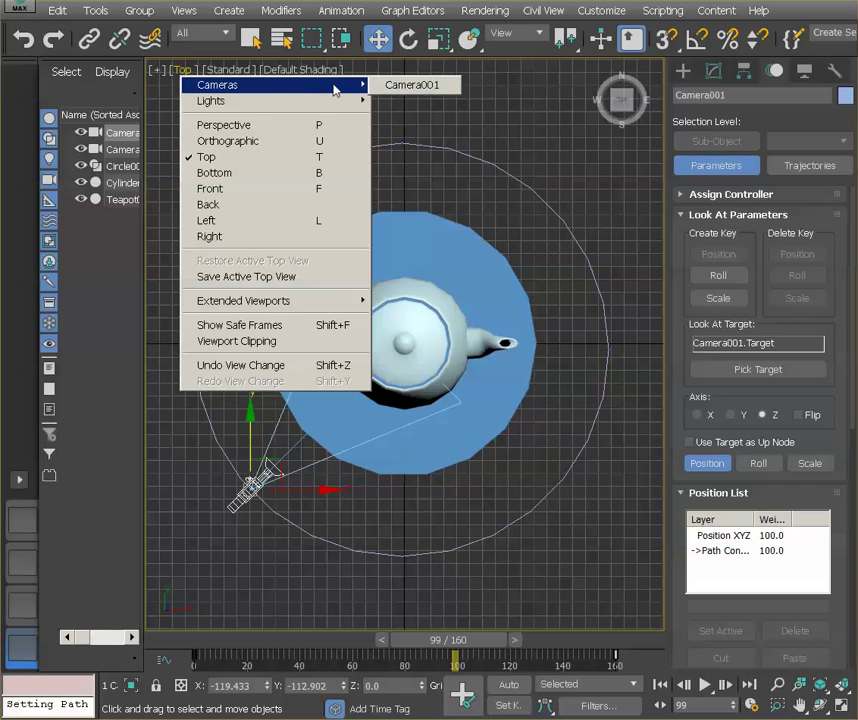
pyautogui.click(417, 87)
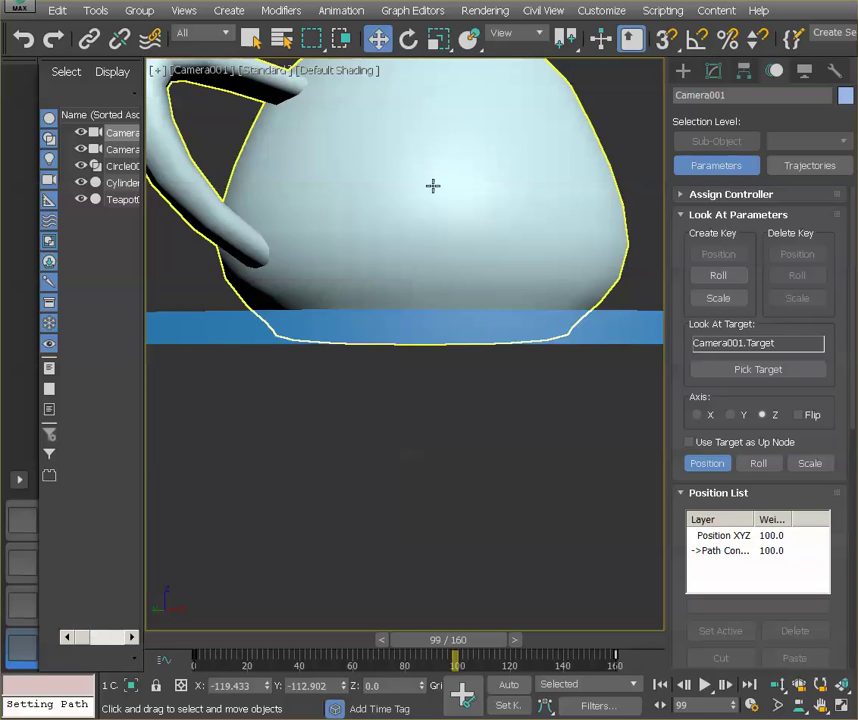
pyautogui.click(703, 685)
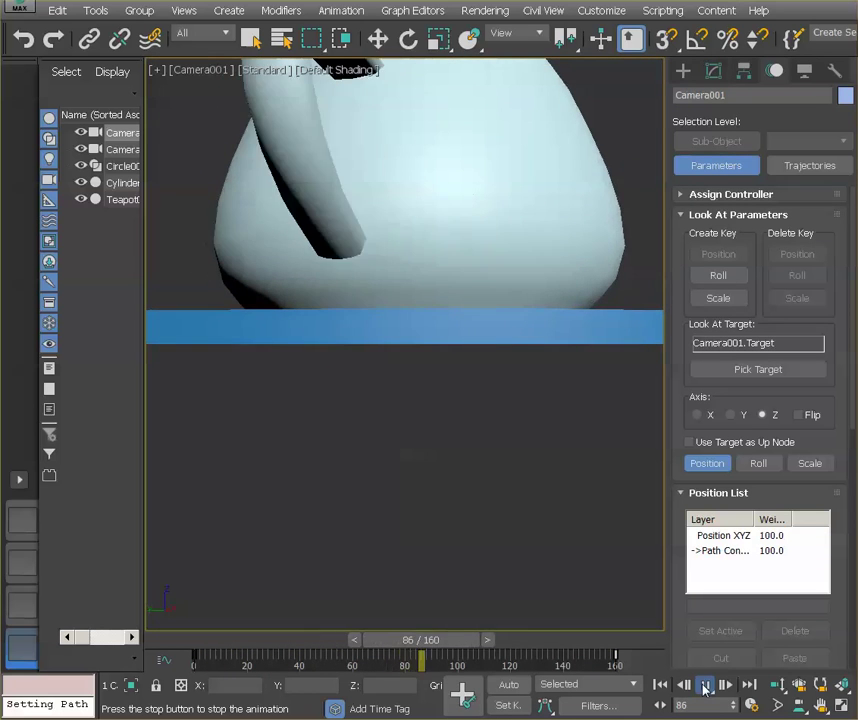
pyautogui.click(705, 686)
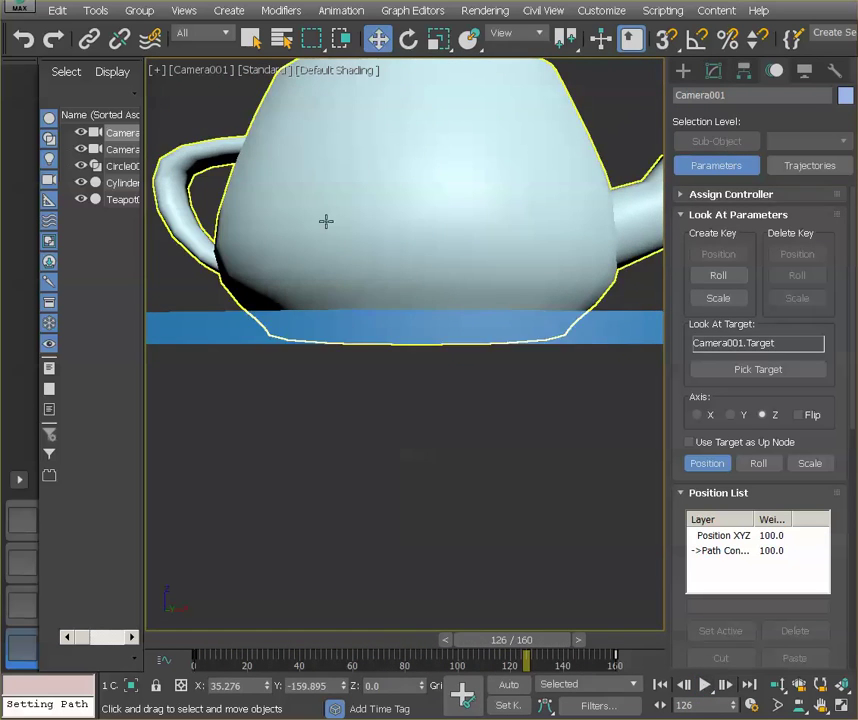
# Return the viewport to Perspective, zoom out, and orbit down onto the teapot and camera
pyautogui.click(193, 74)
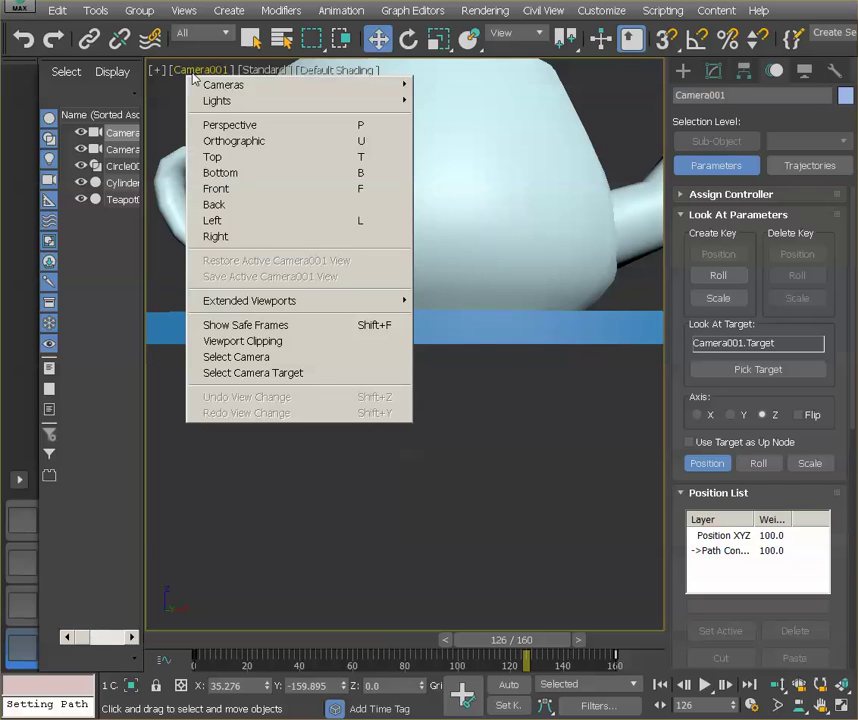
pyautogui.click(210, 124)
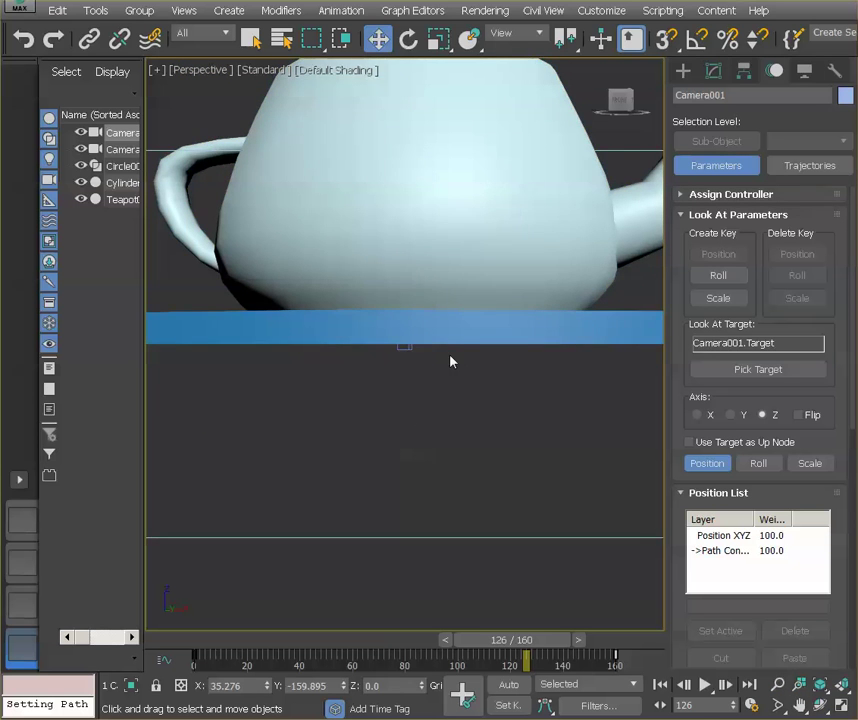
pyautogui.scroll(-5, 450, 355)
pyautogui.hotkey('ctrl', 'r')
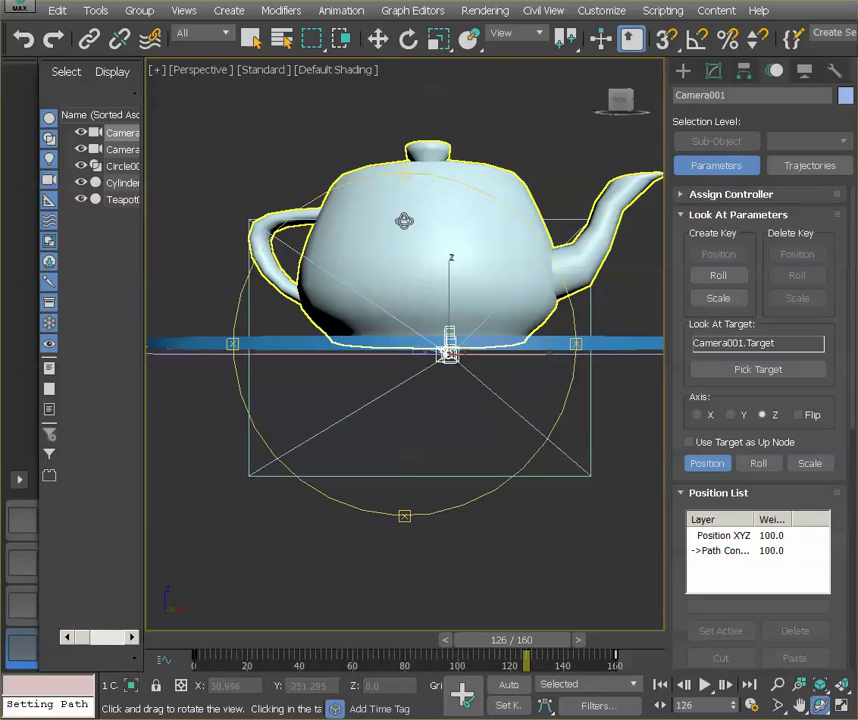
pyautogui.moveTo(385, 280); pyautogui.dragTo(391, 312)
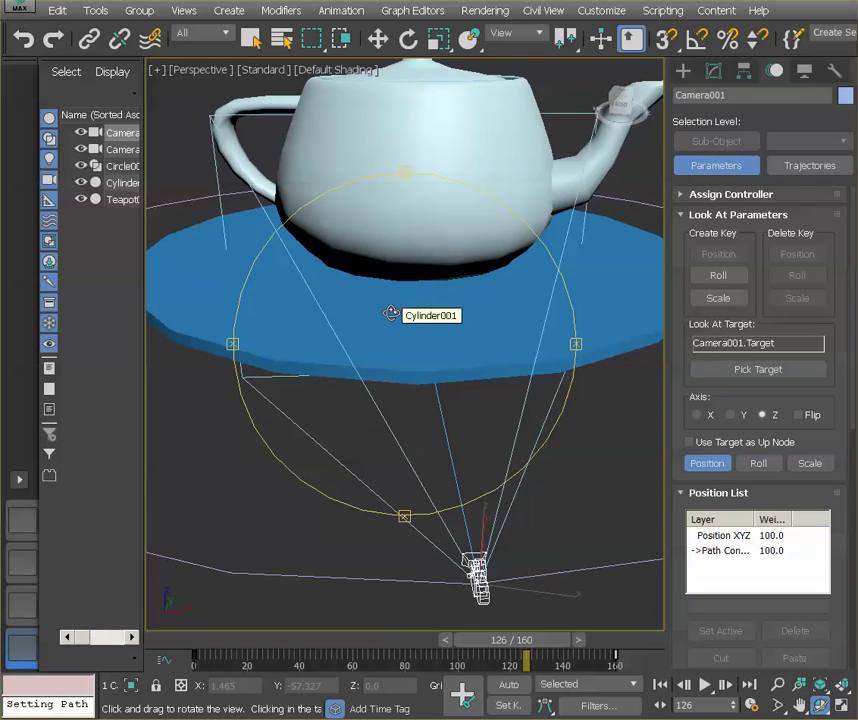
# Select Circle001 and lift it along Z to about 50.75, raising the camera's orbit
pyautogui.press('w')
pyautogui.click(631, 564)
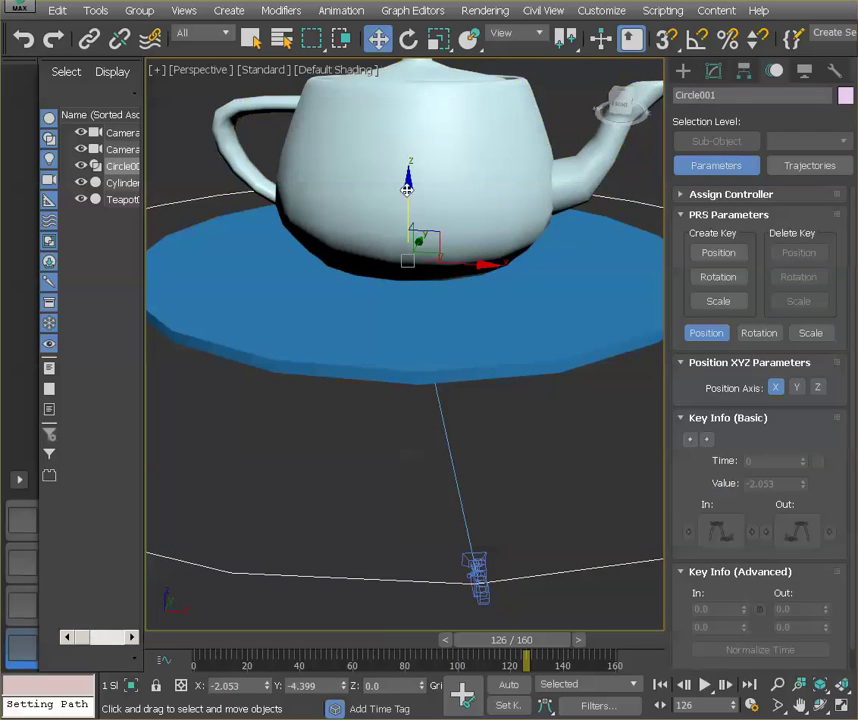
pyautogui.moveTo(407, 186); pyautogui.dragTo(393, 37)
pyautogui.moveTo(418, 95); pyautogui.dragTo(402, 80)
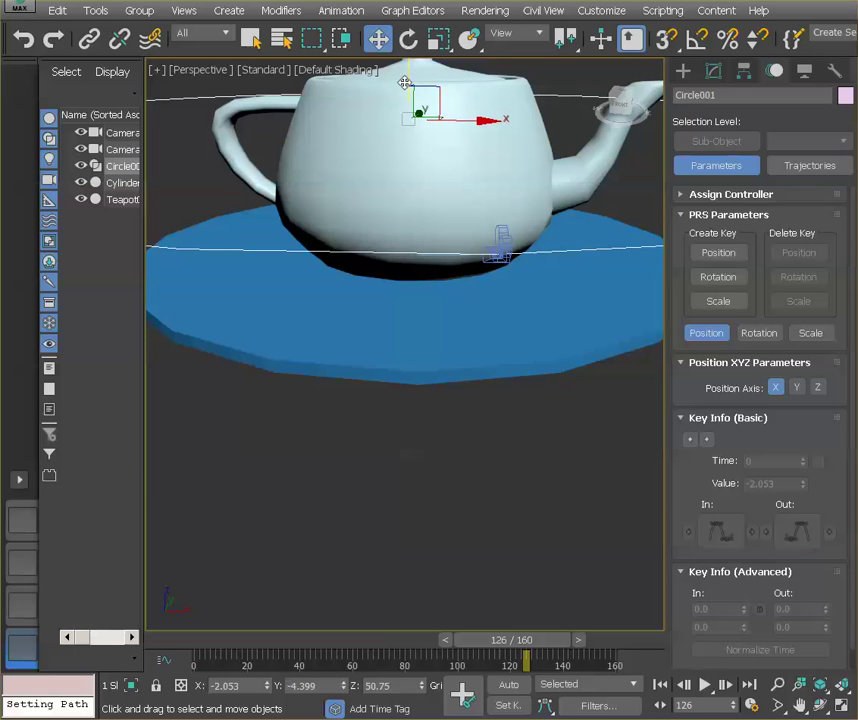
# Look through Camera001 and raise the Circle001 path to about Z 73.87
pyautogui.click(204, 72)
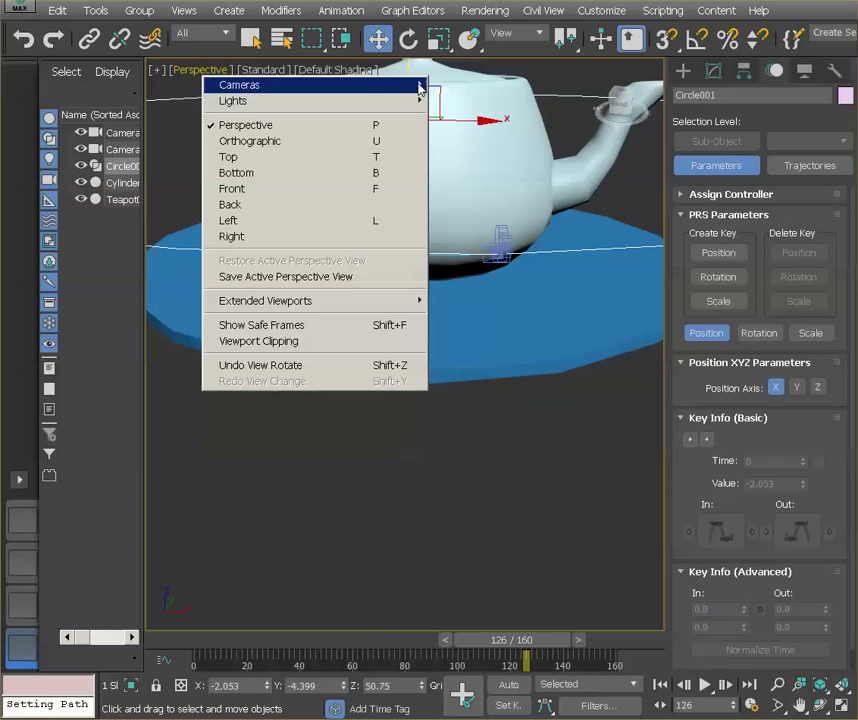
pyautogui.moveTo(400, 85)
pyautogui.click(455, 84)
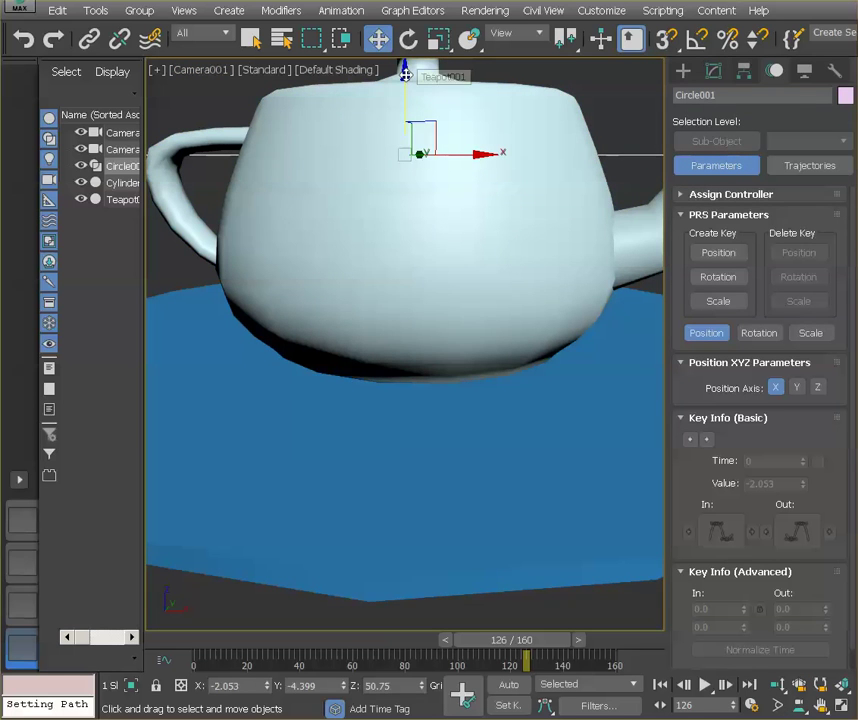
pyautogui.moveTo(407, 70); pyautogui.dragTo(384, 18)
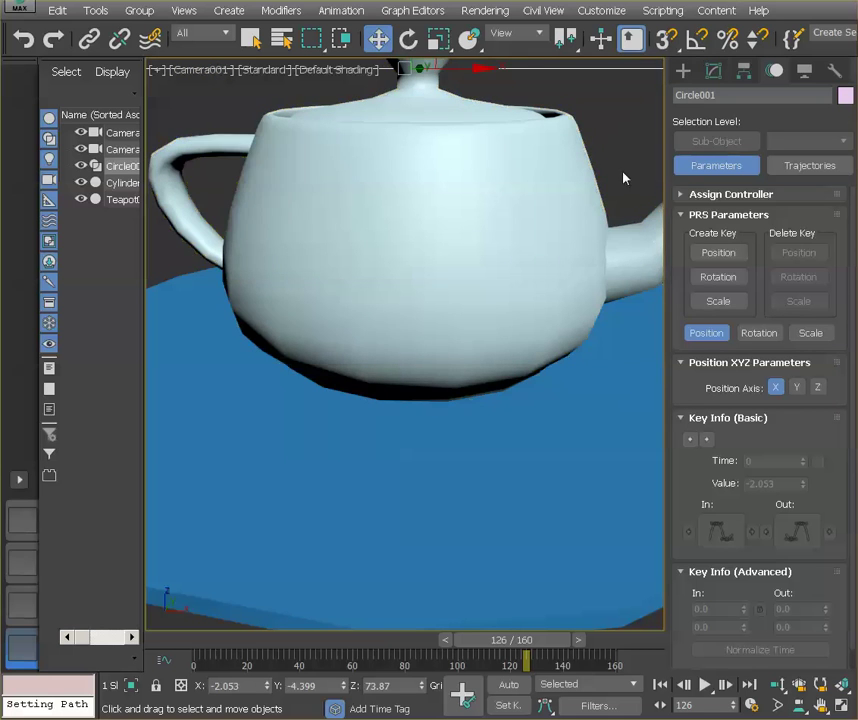
# In the zoomed-out Perspective view, uniformly scale Circle001 larger
pyautogui.click(196, 68)
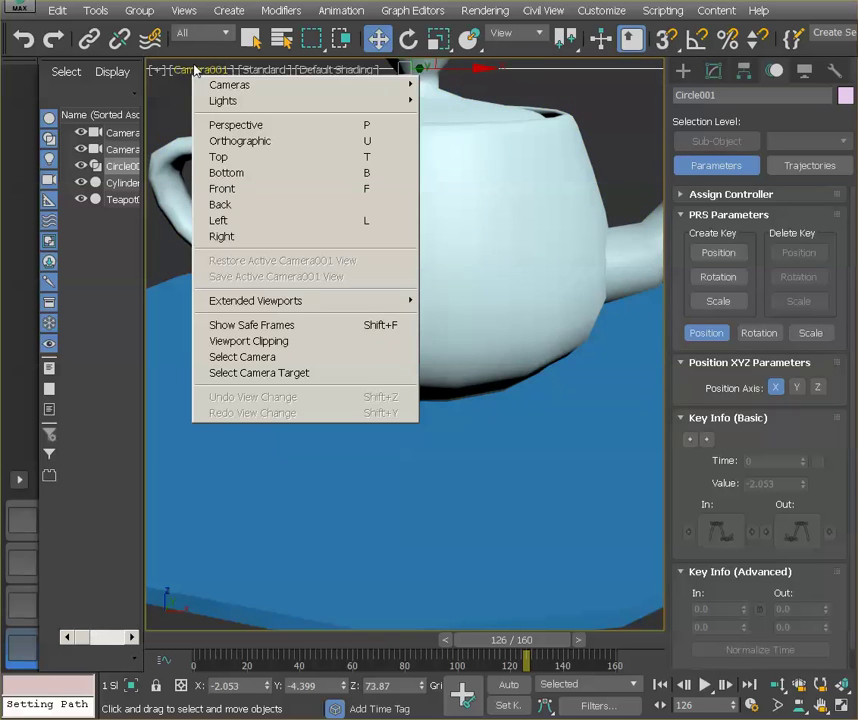
pyautogui.click(215, 126)
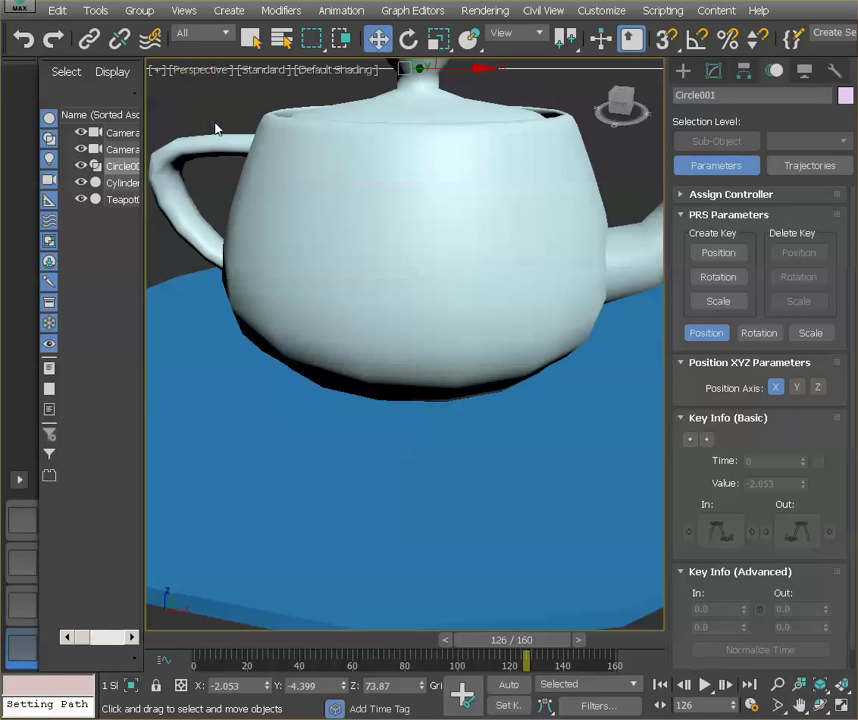
pyautogui.click(205, 74)
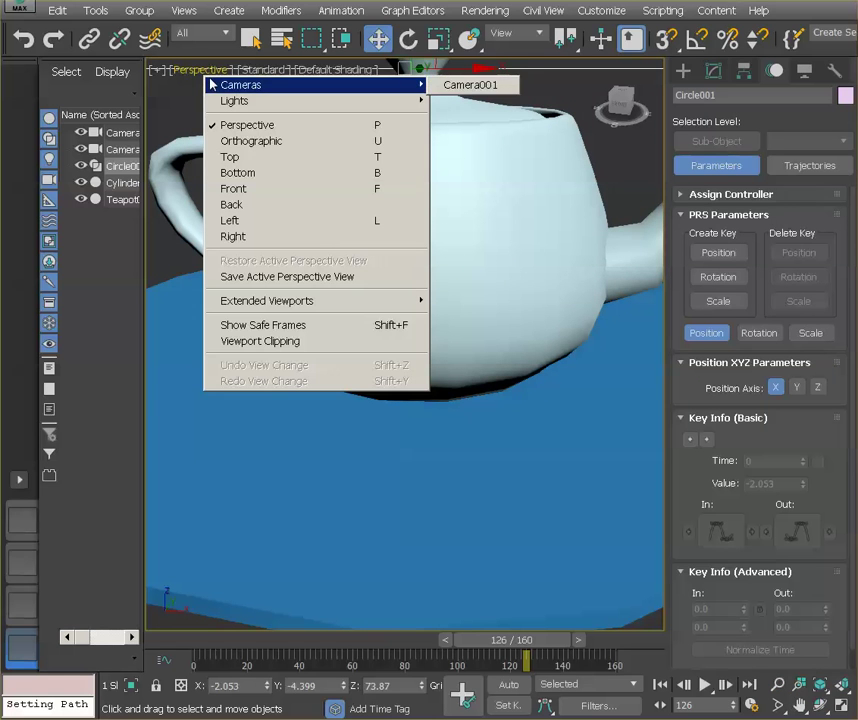
pyautogui.click(242, 133)
pyautogui.scroll(-1, 448, 360)
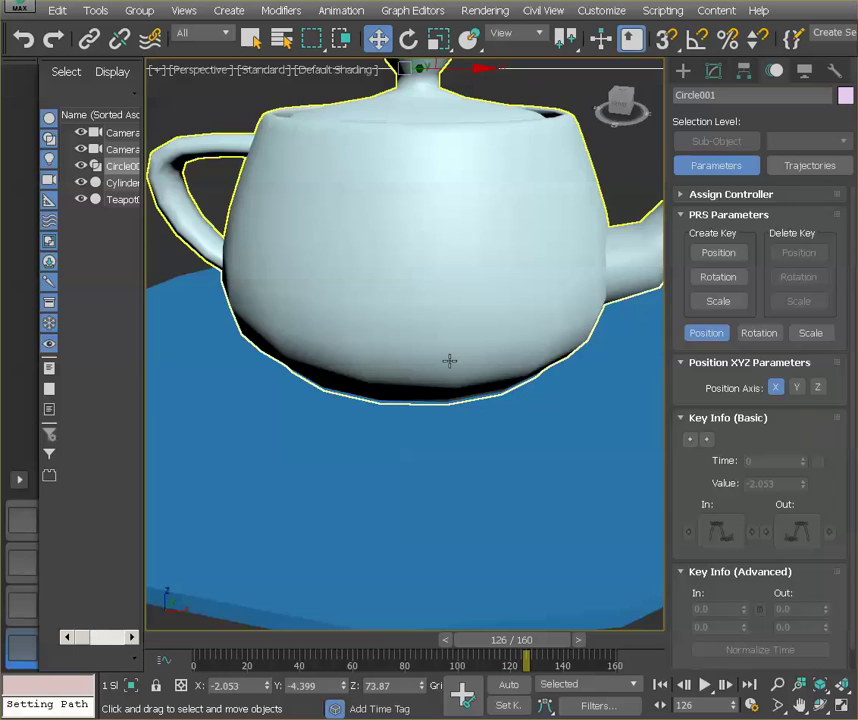
pyautogui.scroll(-5, 448, 360)
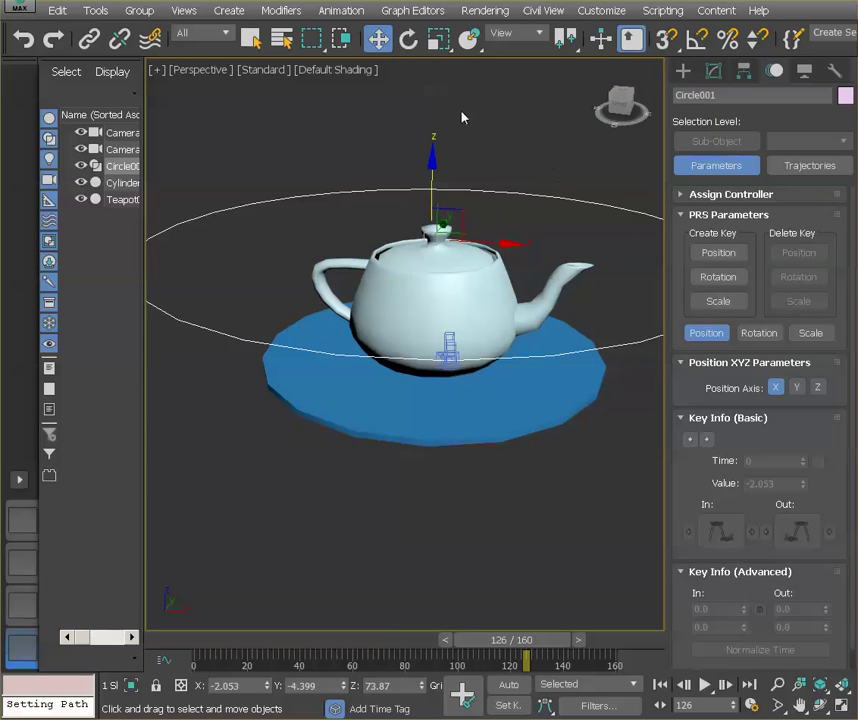
pyautogui.click(440, 38)
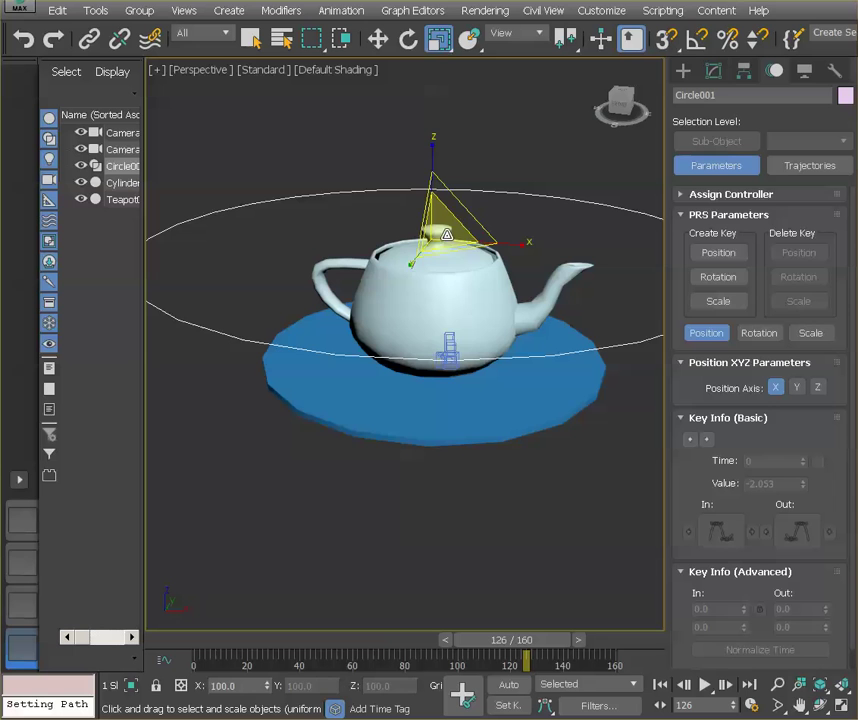
pyautogui.moveTo(432, 232); pyautogui.dragTo(412, 170)
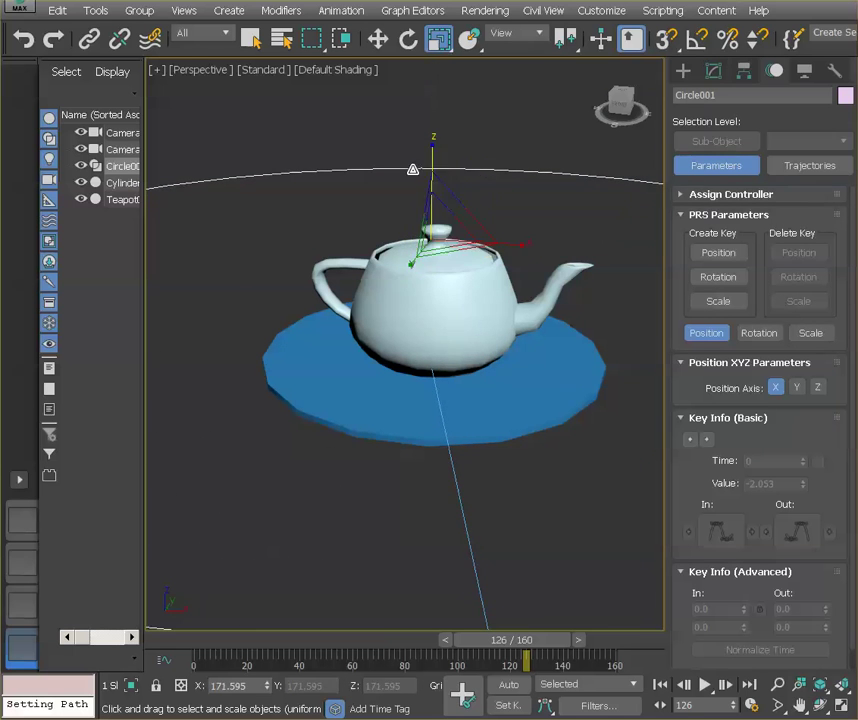
# Back in the Camera001 view, fine-tune Circle001's scale to about 168.338% to frame the teapot
pyautogui.click(220, 71)
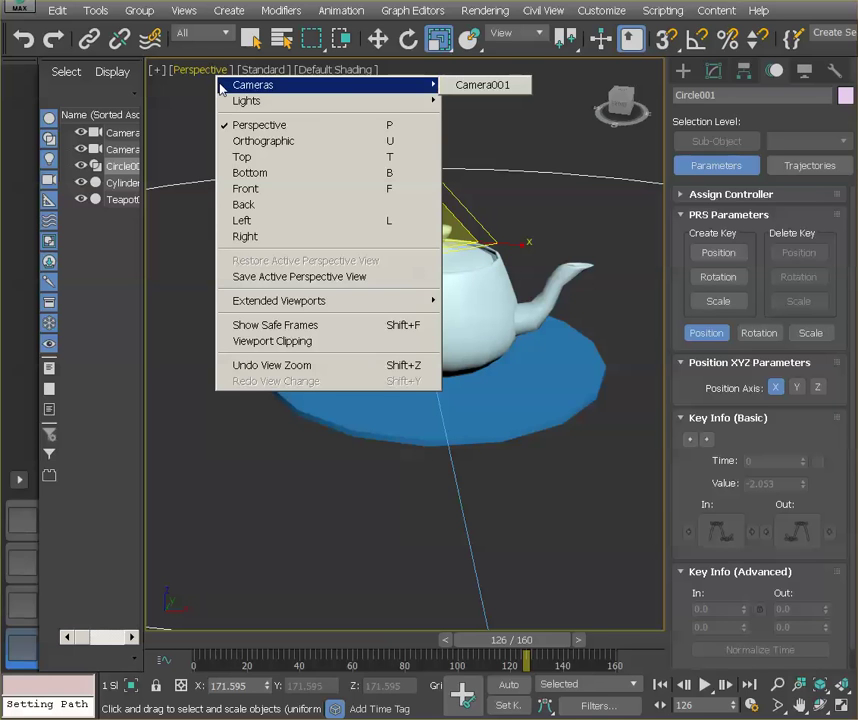
pyautogui.moveTo(421, 88)
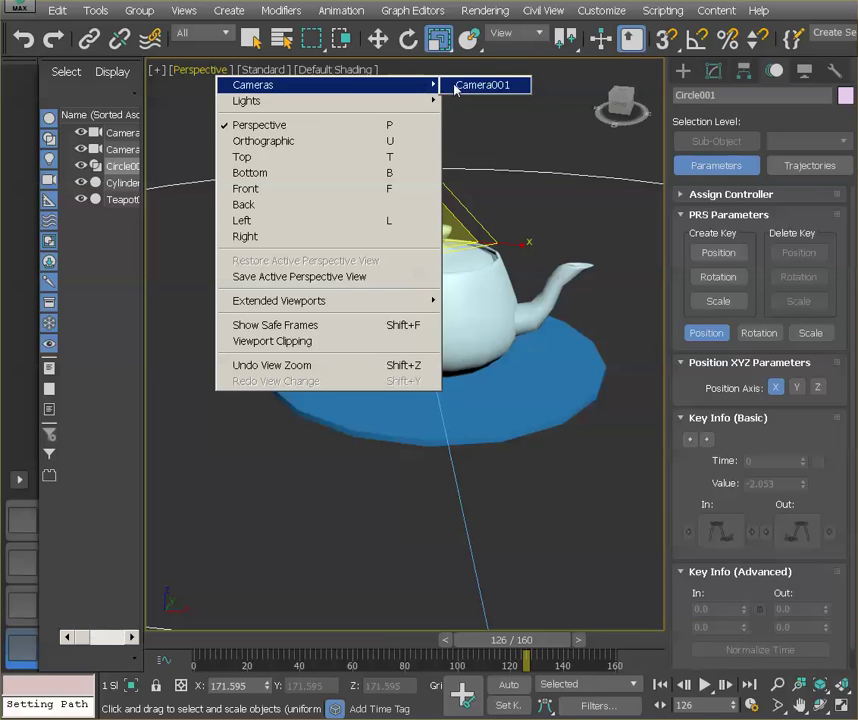
pyautogui.click(478, 84)
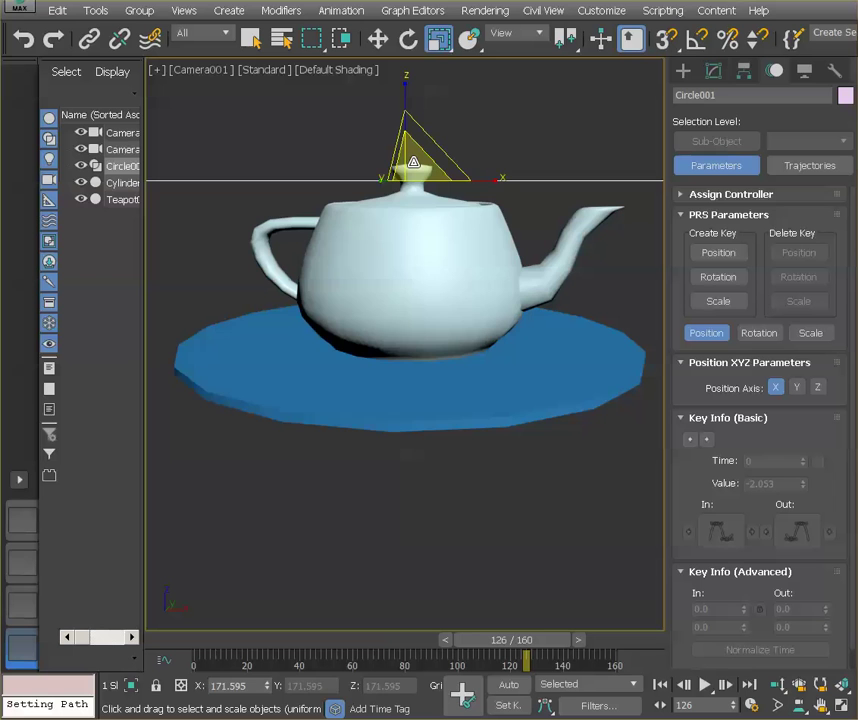
pyautogui.moveTo(413, 160)
pyautogui.mouseDown()
pyautogui.moveTo(414, 145)
pyautogui.moveTo(417, 186)
pyautogui.moveTo(416, 138)
pyautogui.moveTo(417, 182)
pyautogui.moveTo(420, 168)
pyautogui.mouseUp()
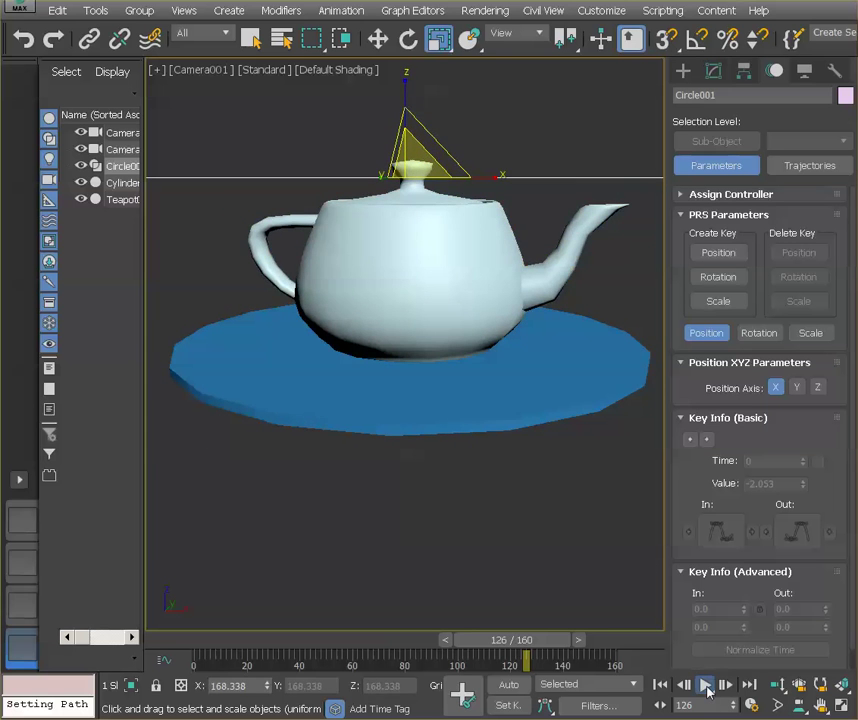
# Preview the orbit, stop playback at frame 40, deselect Circle001 and bring up the Rendering menu
pyautogui.click(705, 685)
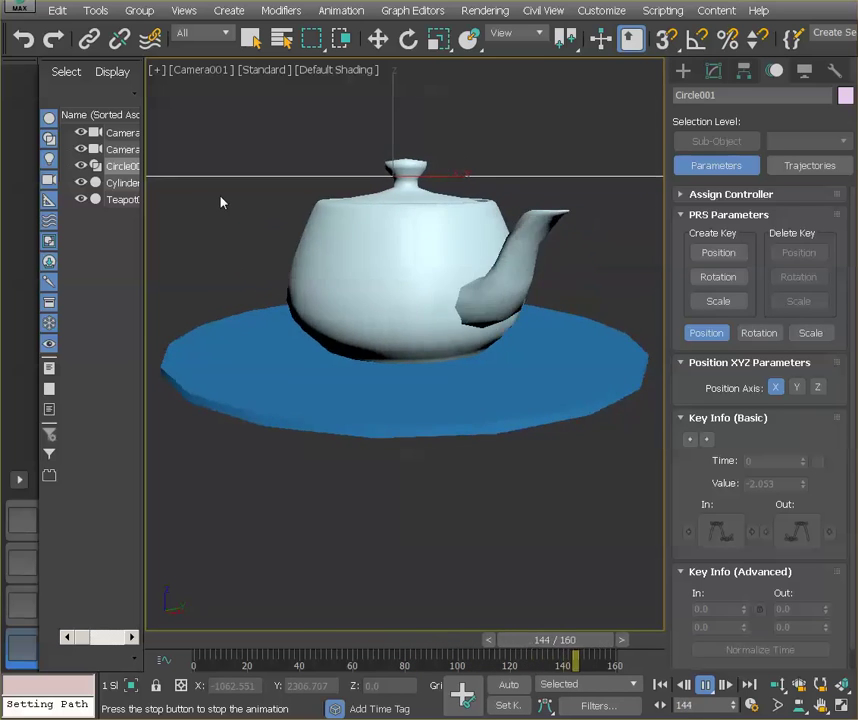
pyautogui.click(707, 686)
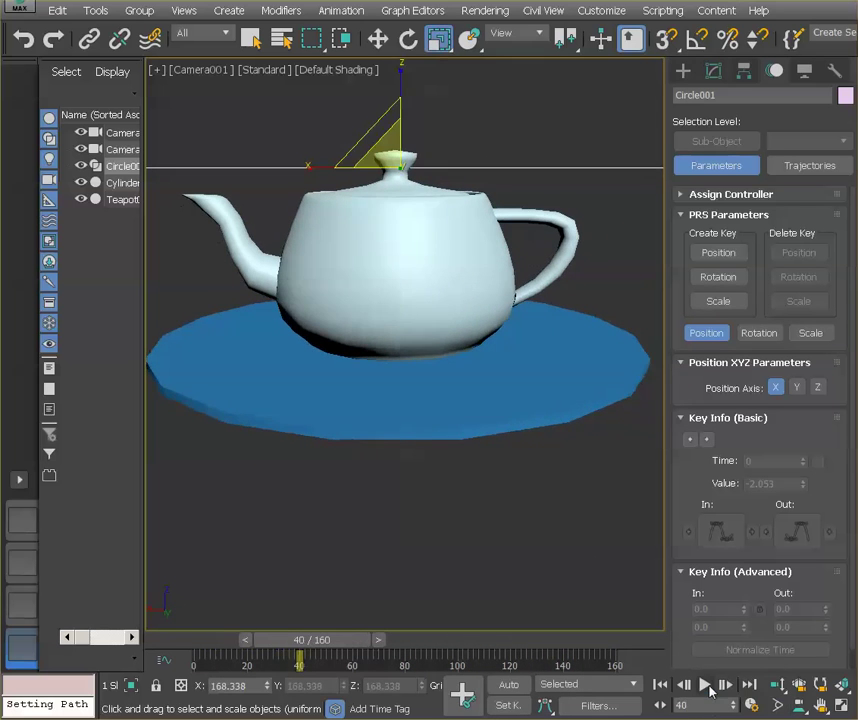
pyautogui.click(211, 122)
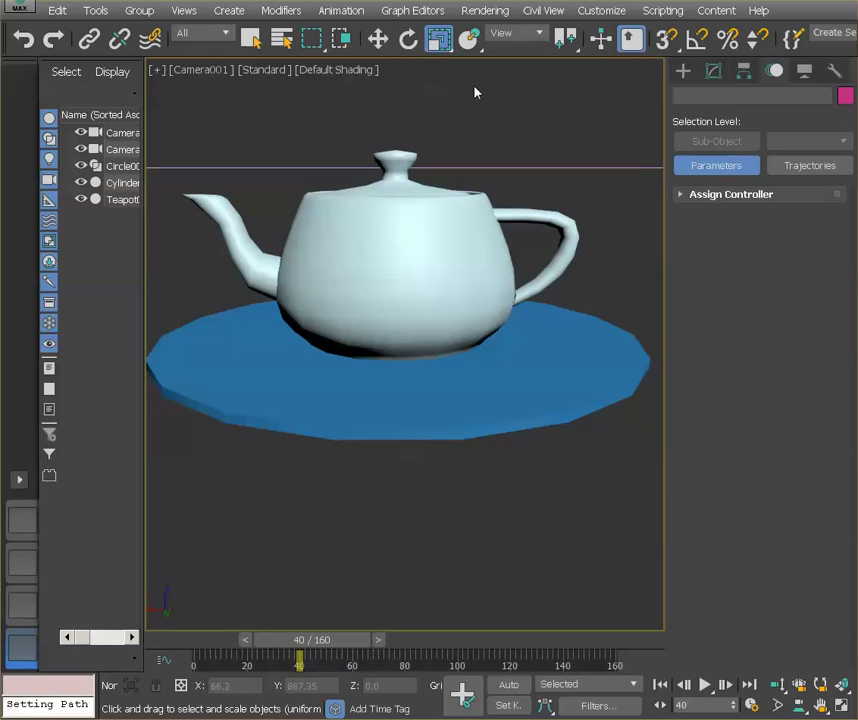
pyautogui.click(485, 12)
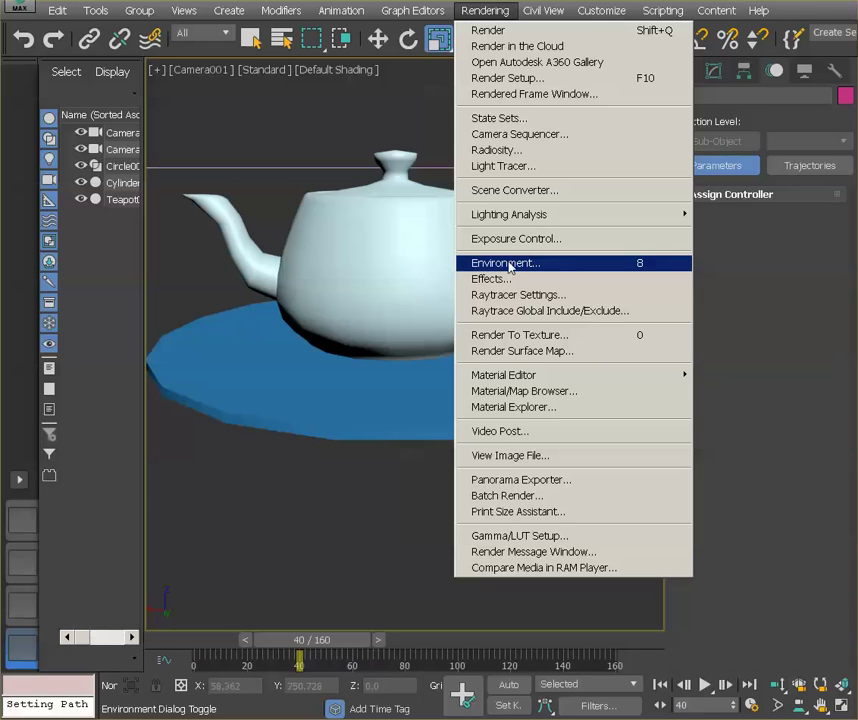
# Render a test frame from Camera001, then open Render Setup mid-screen
pyautogui.click(537, 34)
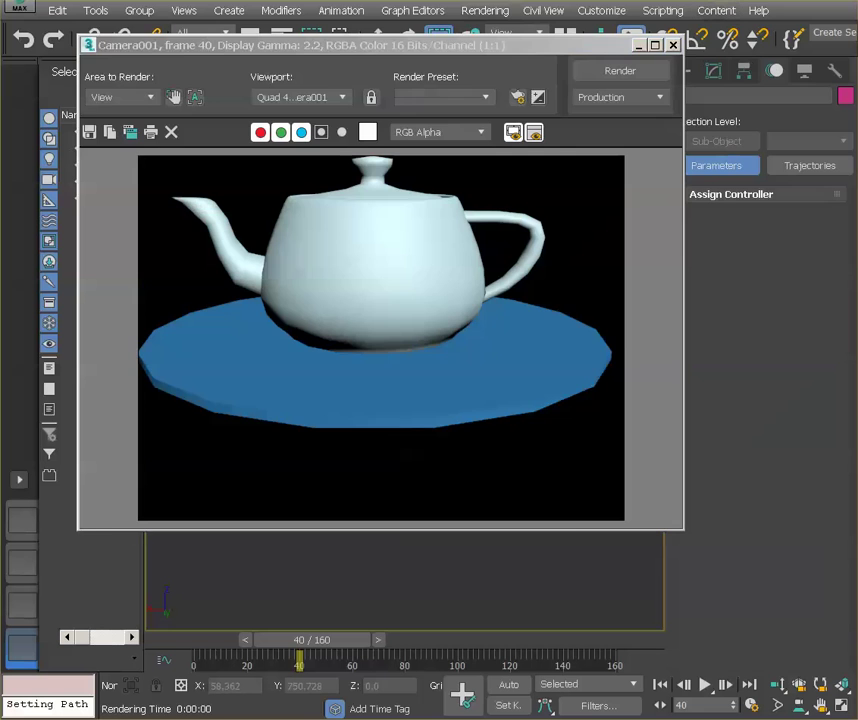
pyautogui.click(673, 41)
pyautogui.click(485, 11)
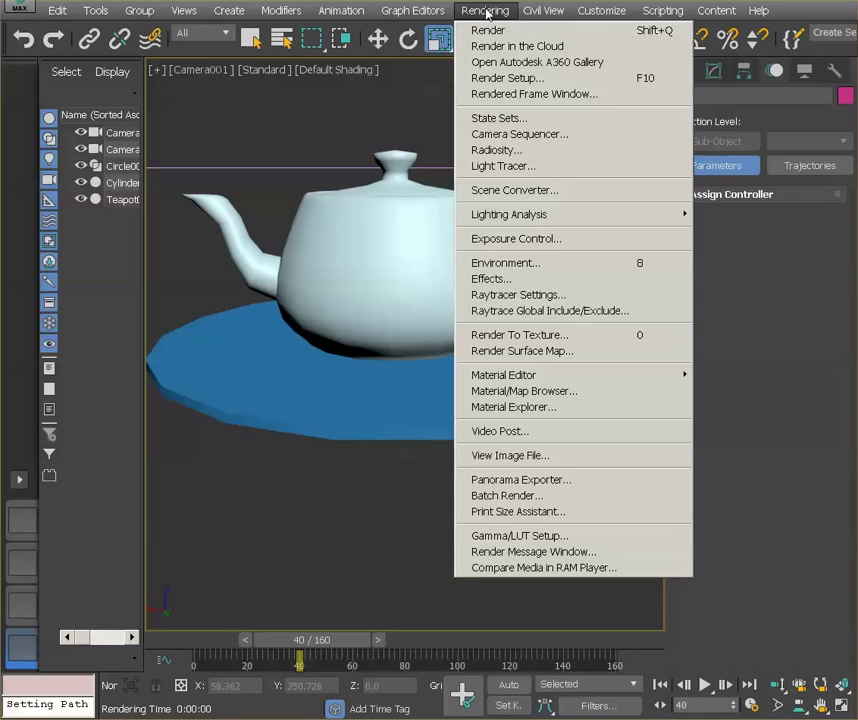
pyautogui.click(493, 78)
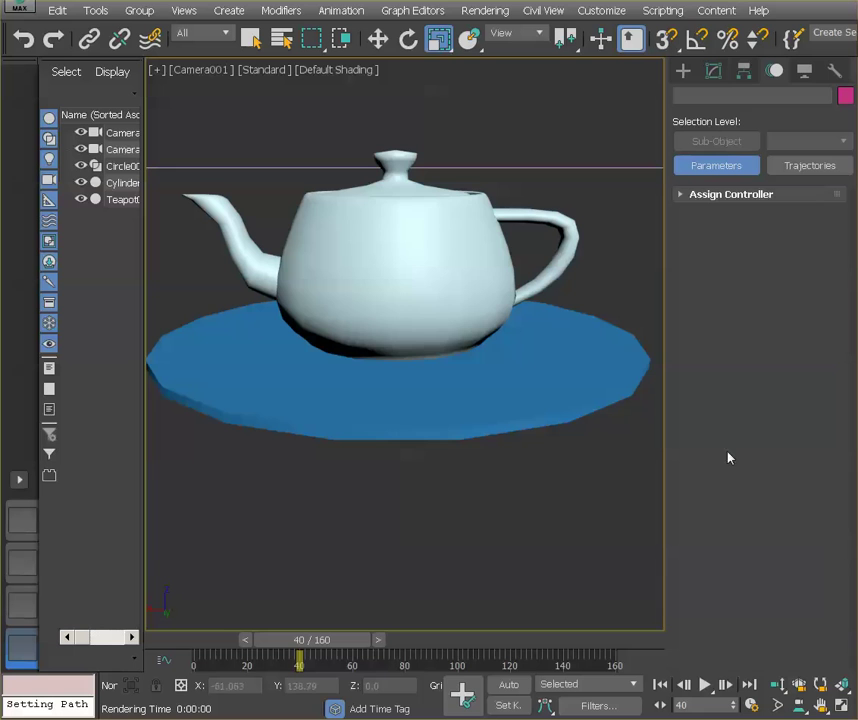
pyautogui.moveTo(857, 112); pyautogui.dragTo(530, 113)
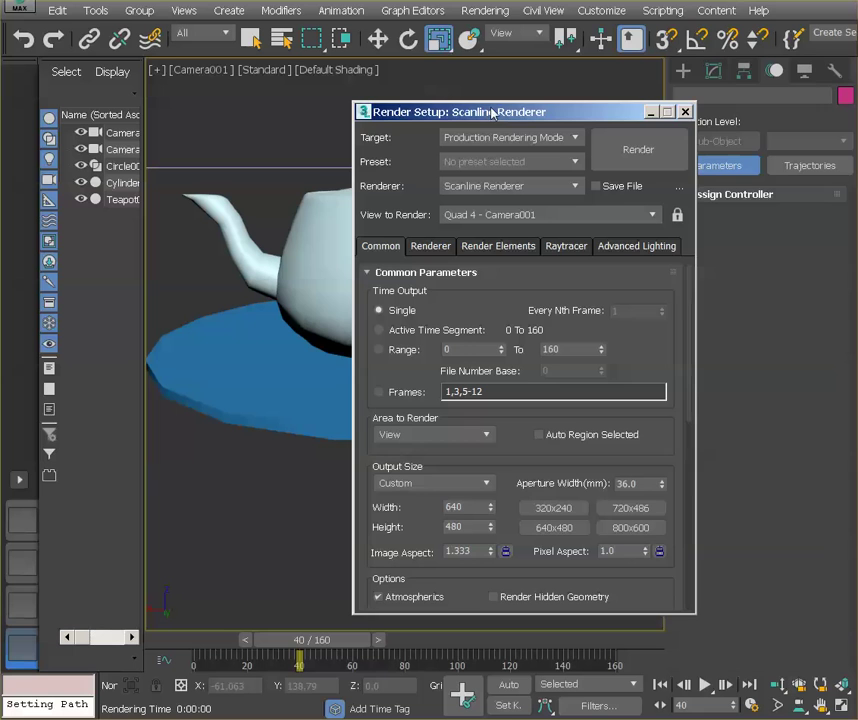
pyautogui.moveTo(492, 113); pyautogui.dragTo(471, 107)
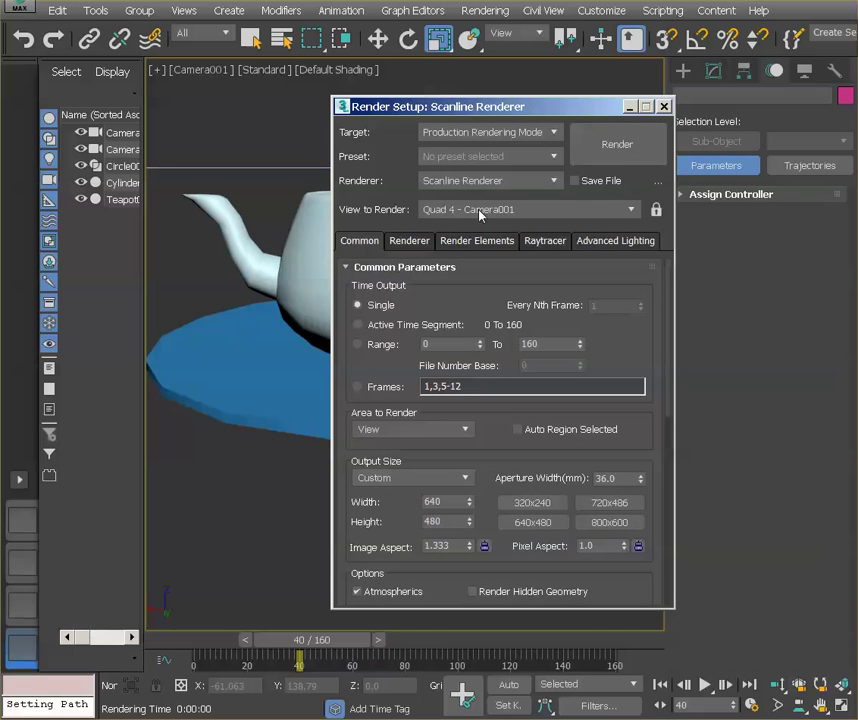
# Set the time output to Active Time Segment 0 To 160 with Camera001 as the view to render
pyautogui.click(420, 327)
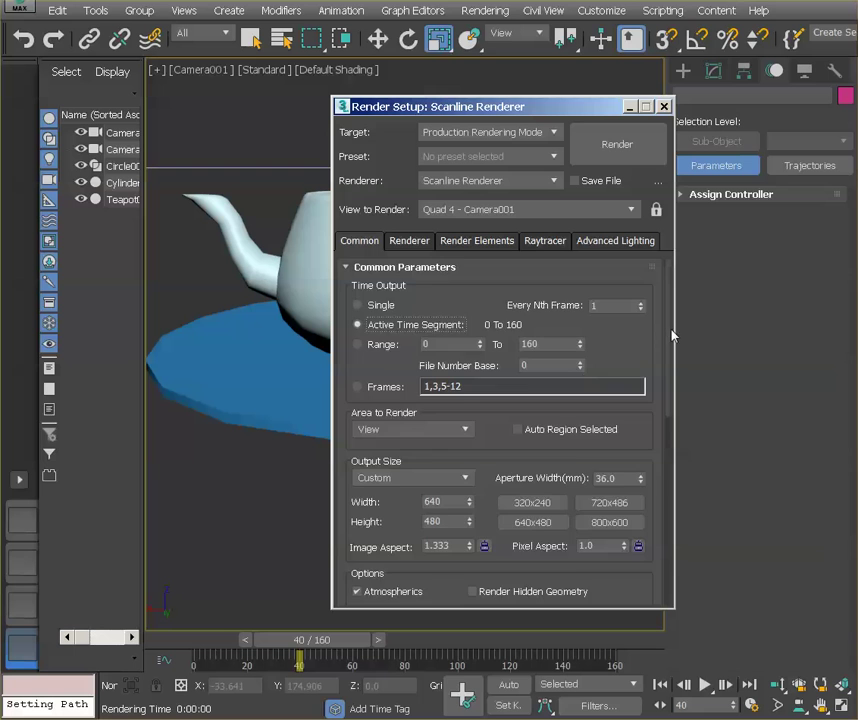
pyautogui.scroll(-5, 484, 275)
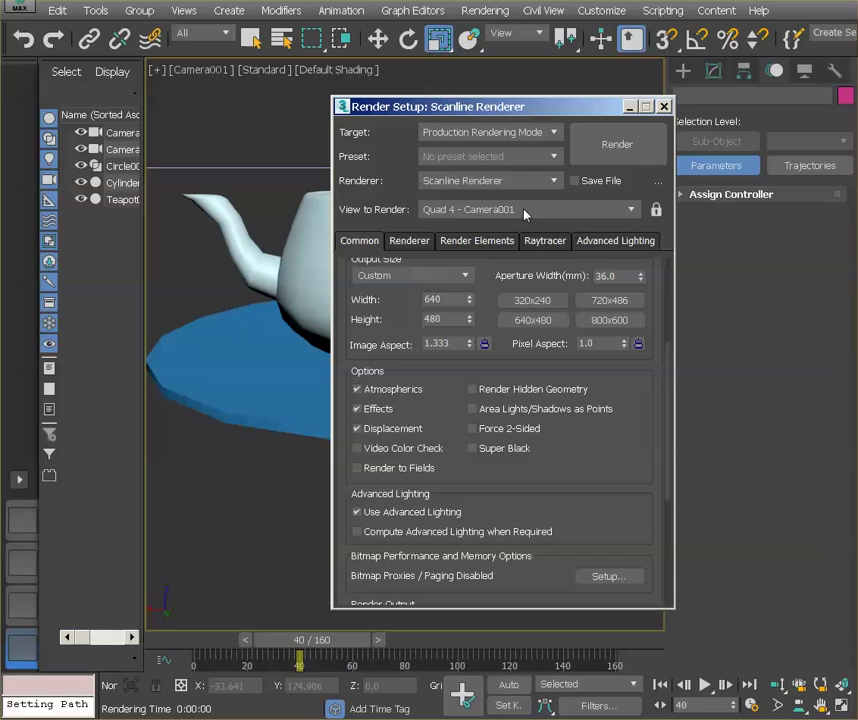
pyautogui.click(497, 210)
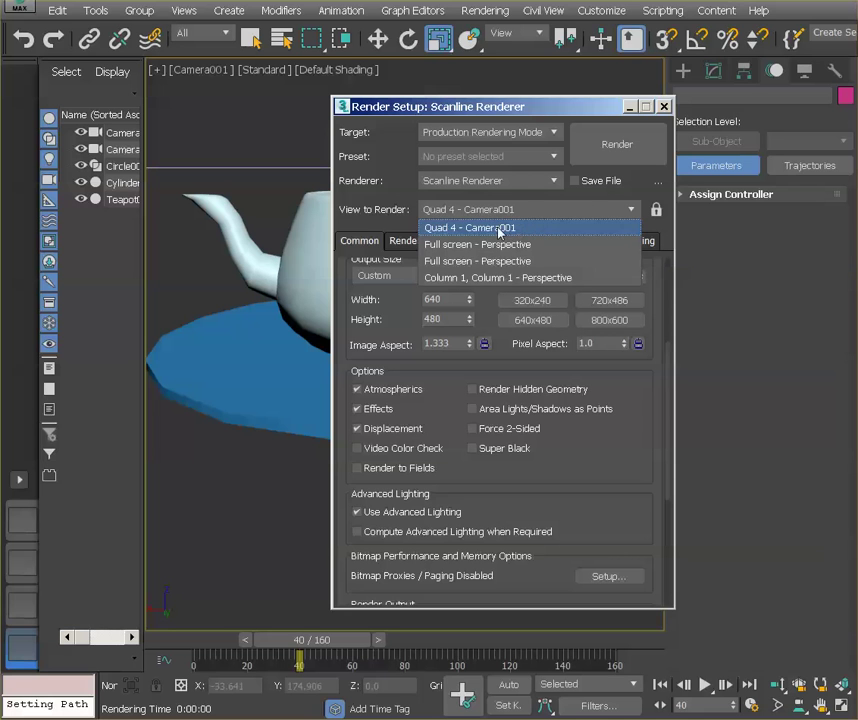
pyautogui.click(498, 231)
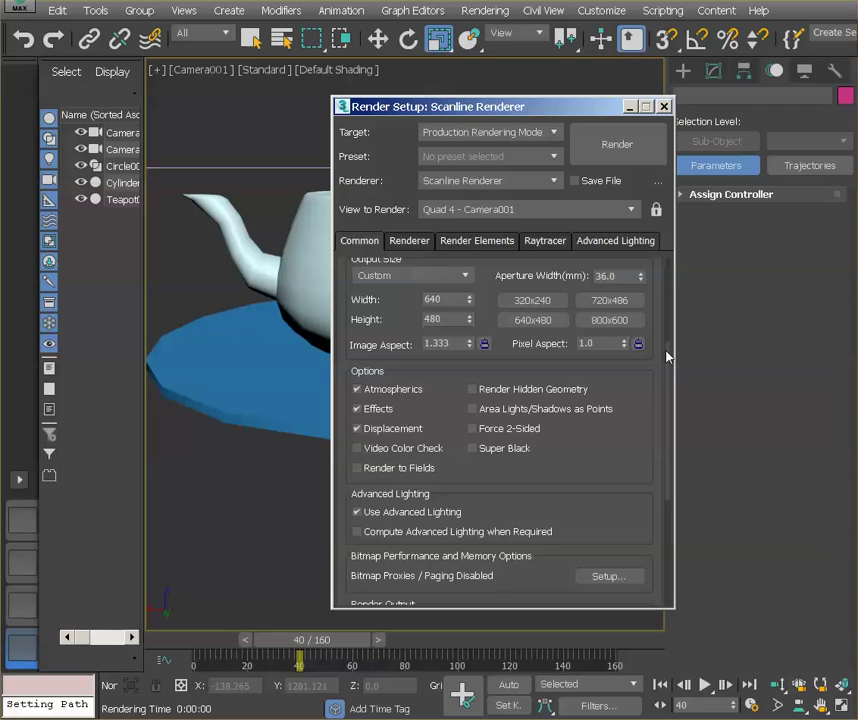
pyautogui.moveTo(668, 356); pyautogui.dragTo(668, 425)
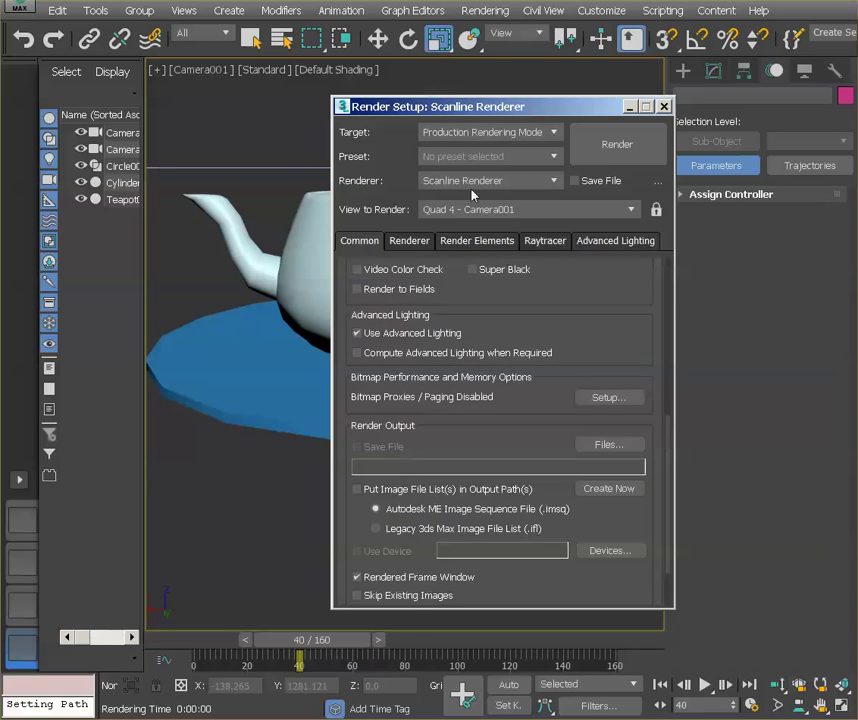
pyautogui.moveTo(531, 103); pyautogui.dragTo(624, 87)
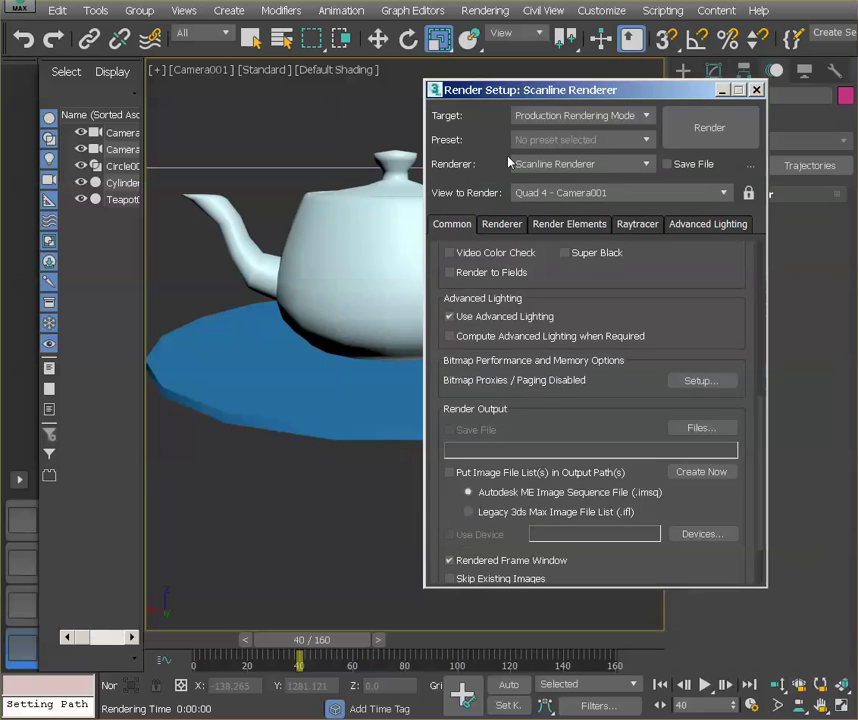
# Set the render output to turntable3dsmax.avi on the Desktop, accepting default AVI compression
pyautogui.click(697, 428)
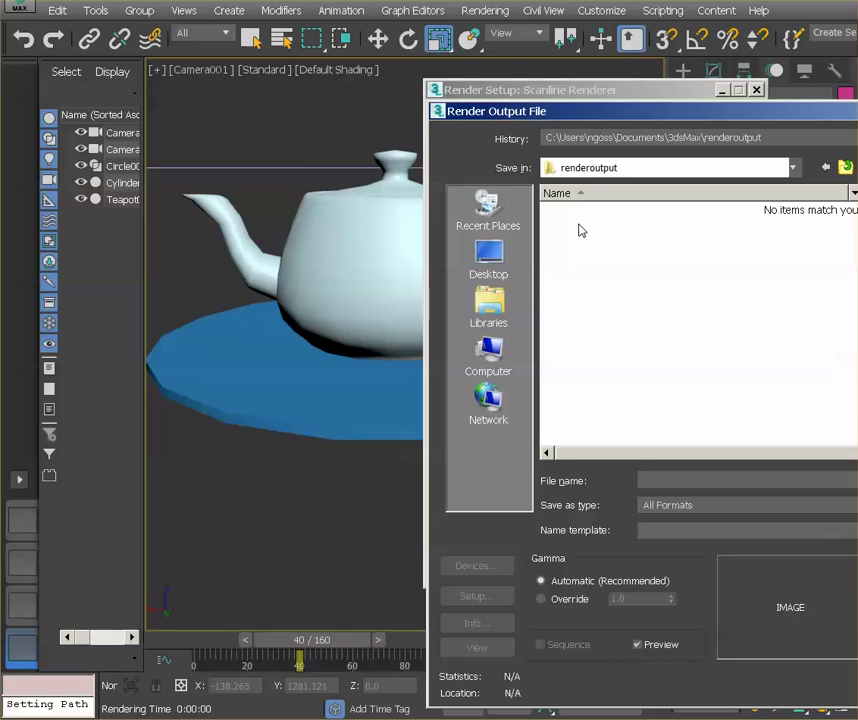
pyautogui.moveTo(624, 115); pyautogui.dragTo(273, 99)
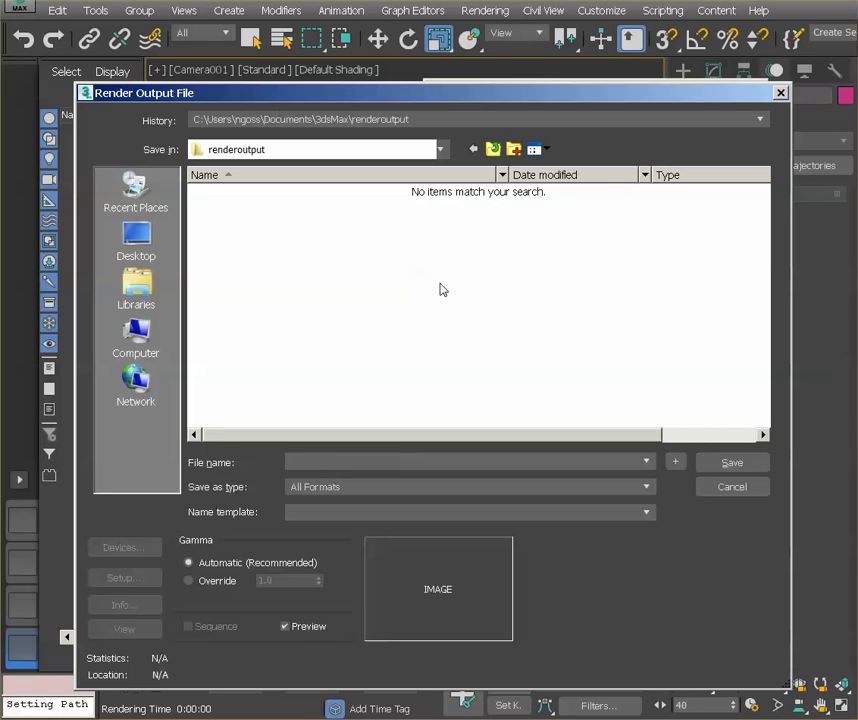
pyautogui.click(645, 487)
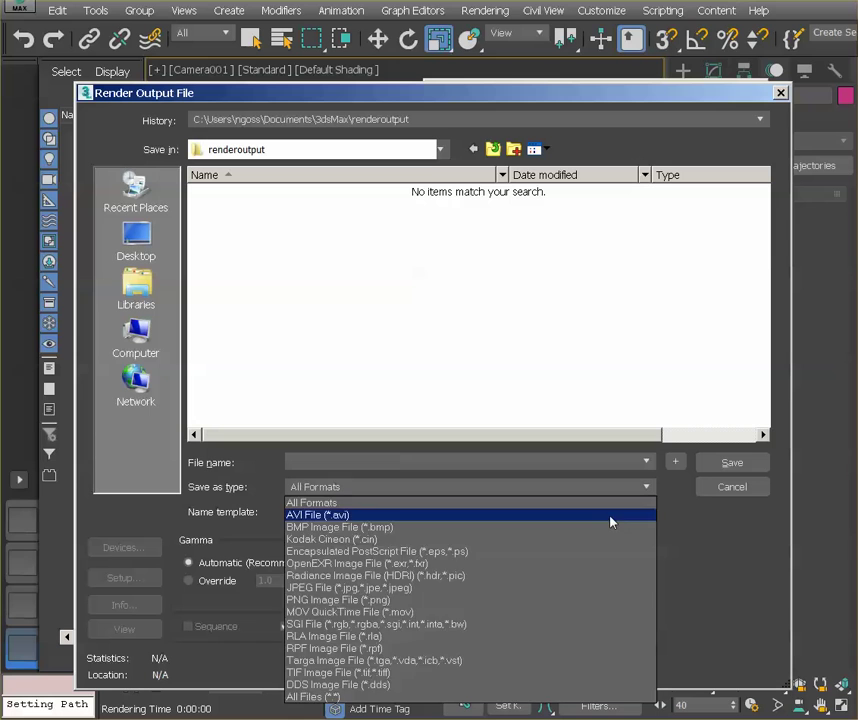
pyautogui.click(611, 515)
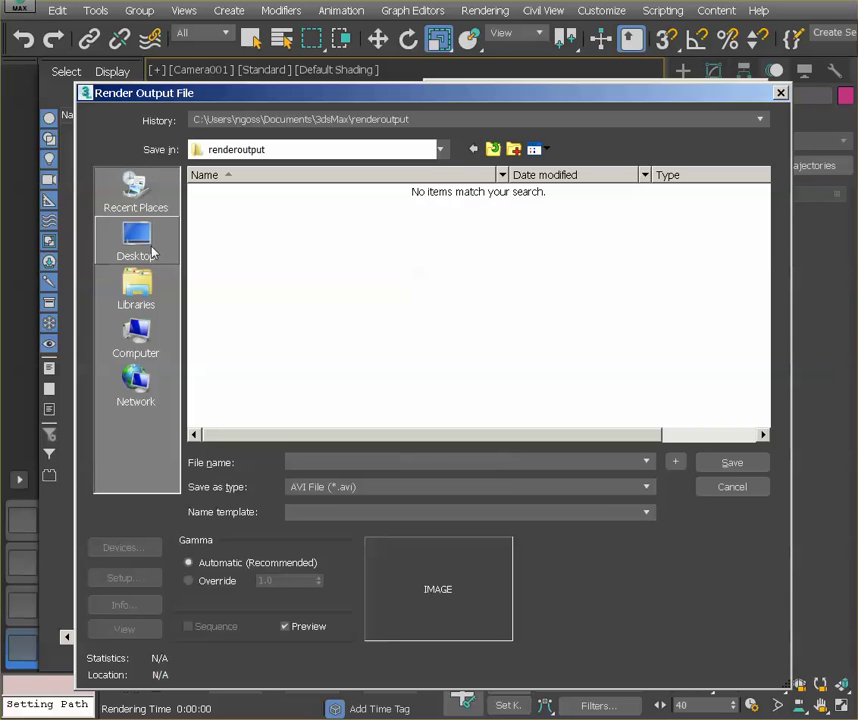
pyautogui.click(137, 243)
pyautogui.click(413, 461)
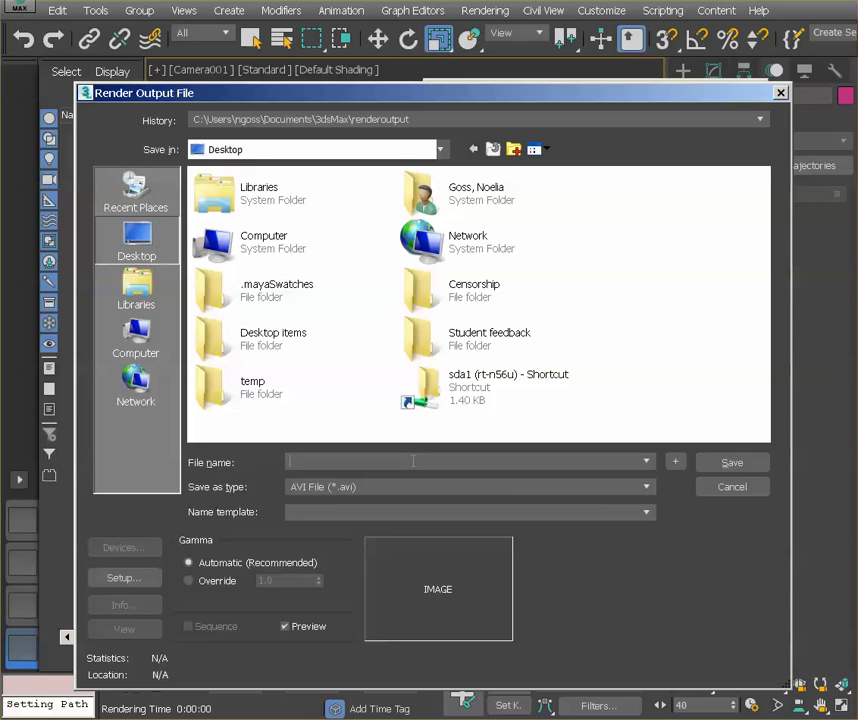
pyautogui.write('turntable3dsmax')
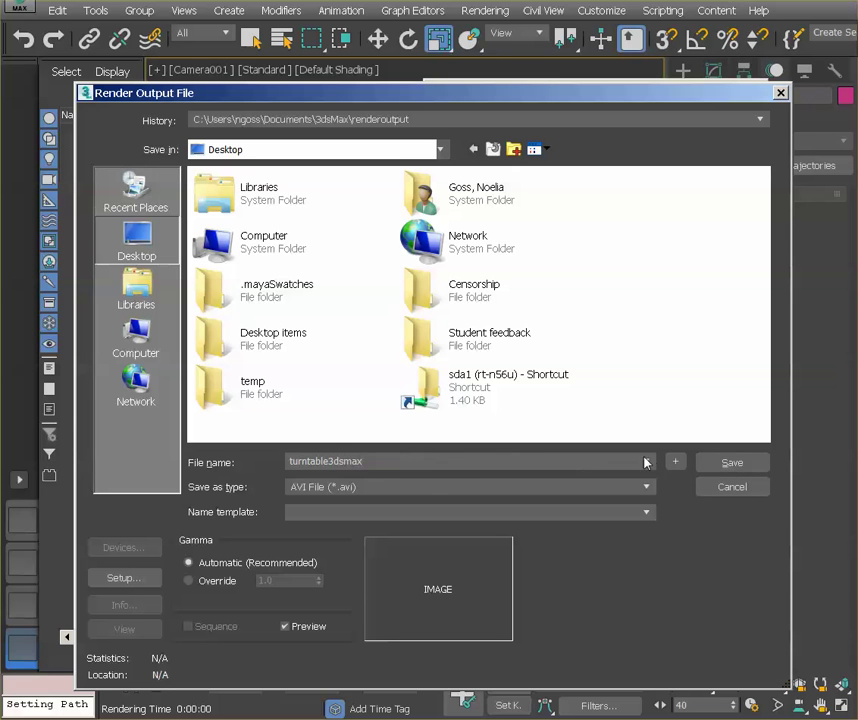
pyautogui.click(729, 464)
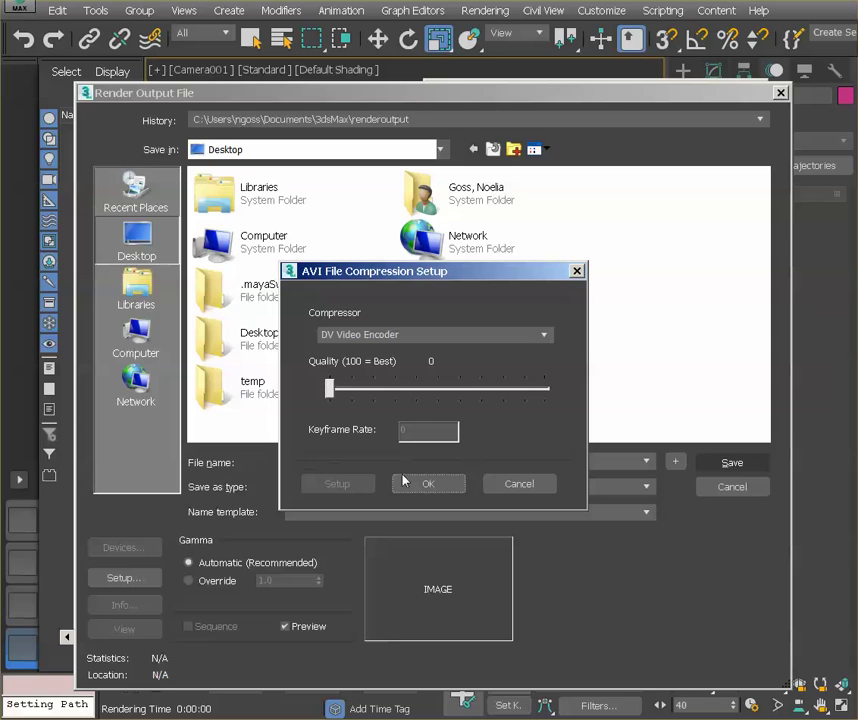
pyautogui.click(428, 488)
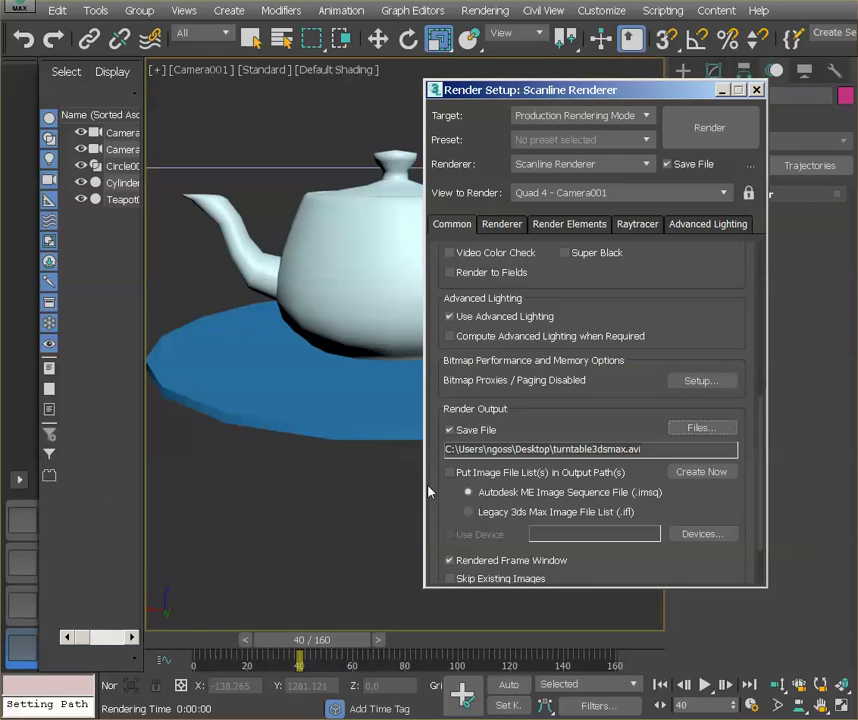
# Render all 160 frames of the Camera001 turntable to turntable3dsmax.avi
pyautogui.moveTo(760, 427); pyautogui.dragTo(768, 296)
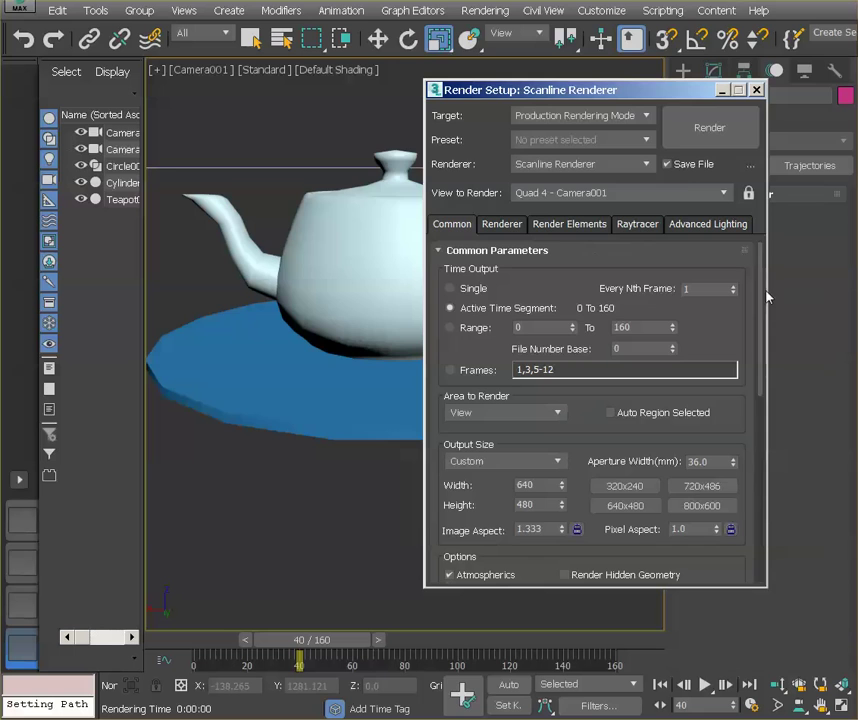
pyautogui.click(709, 127)
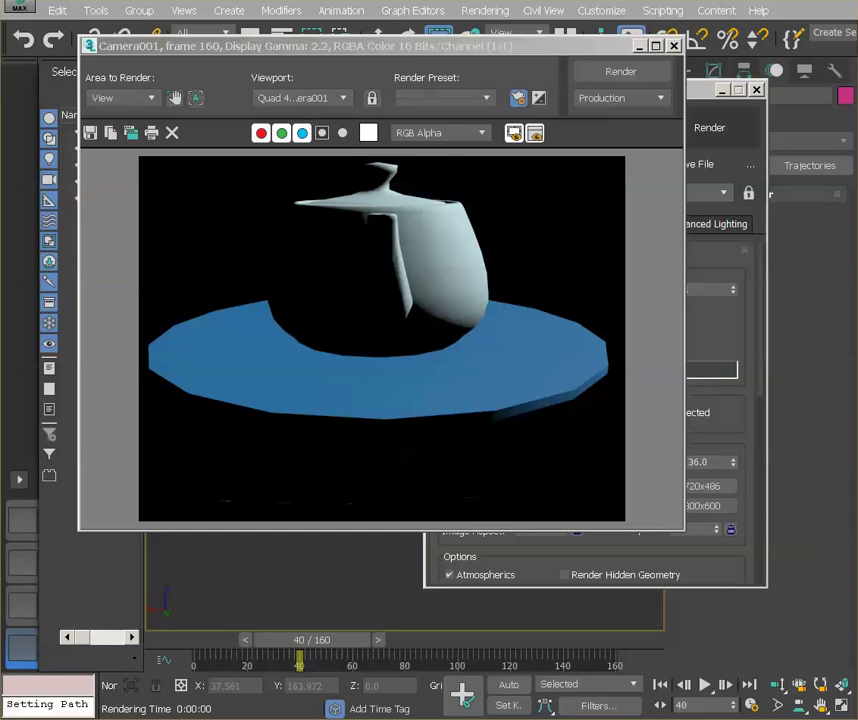
# Play the turntable3dsmax movie in QuickTime Player, then replay it
pyautogui.moveTo(360, 60); pyautogui.dragTo(537, 90)
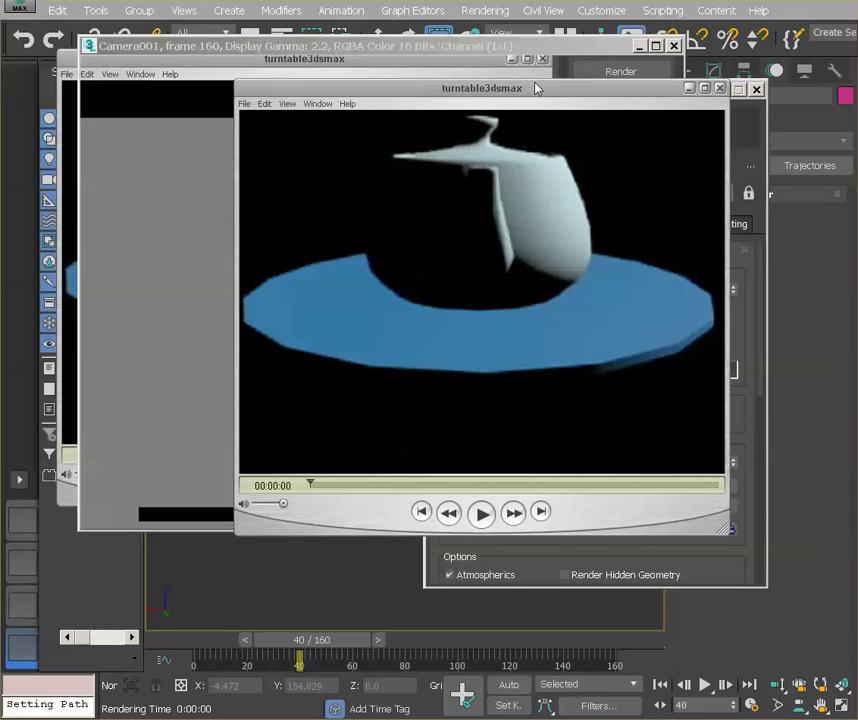
pyautogui.click(482, 513)
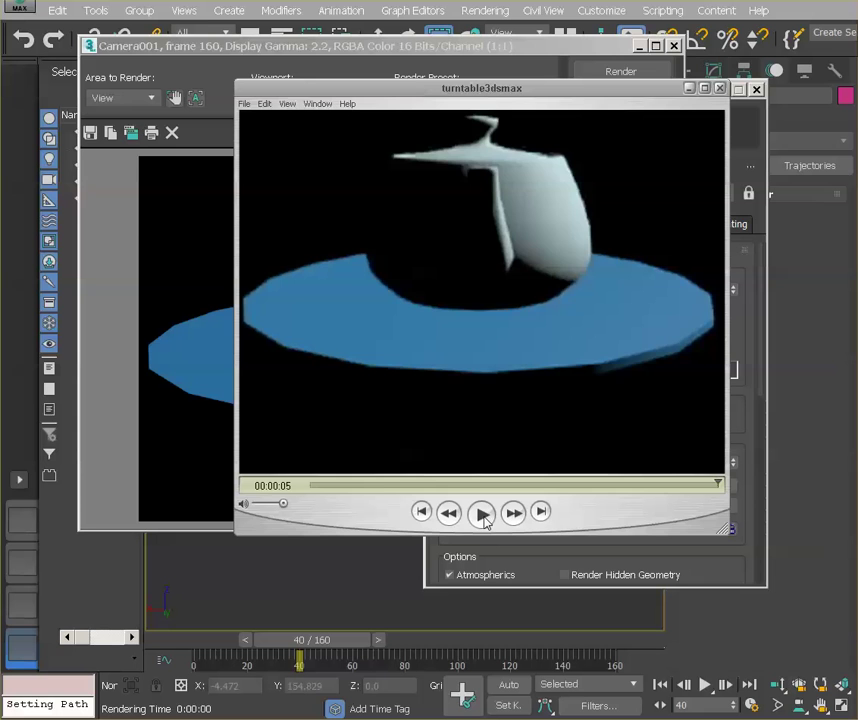
pyautogui.click(482, 513)
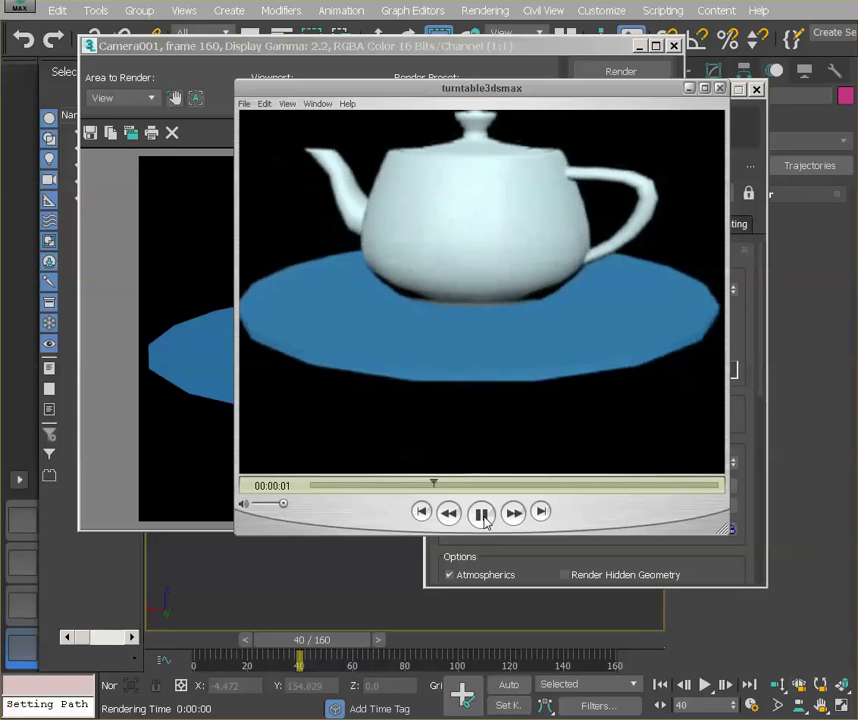